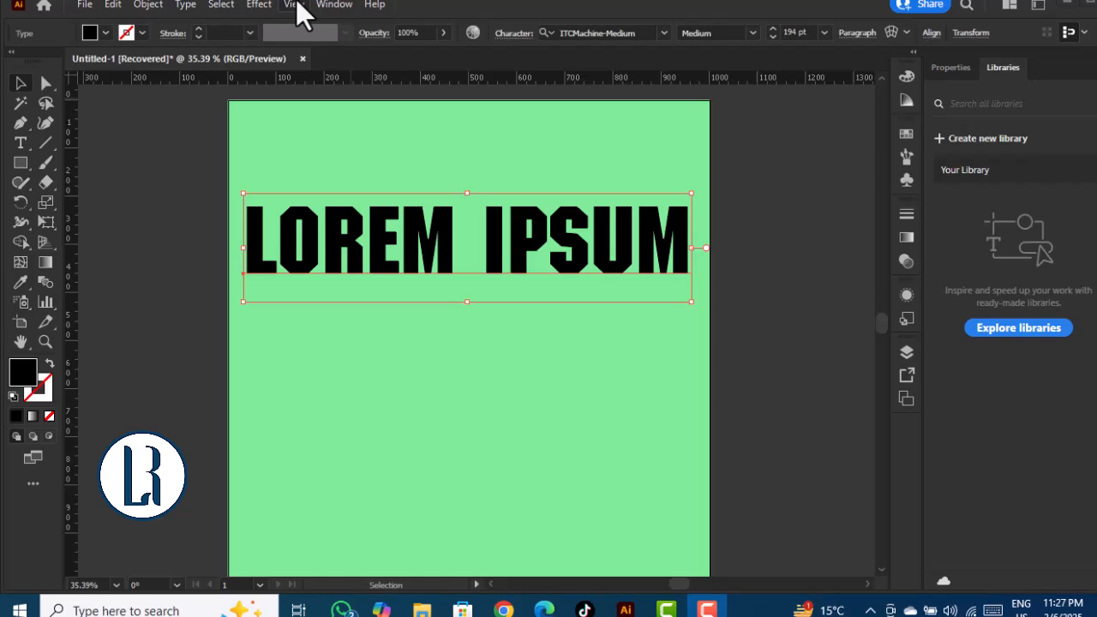
Show the document rulers and set their units to pixels
{"action": "left_click", "coordinate": [296, 6]}
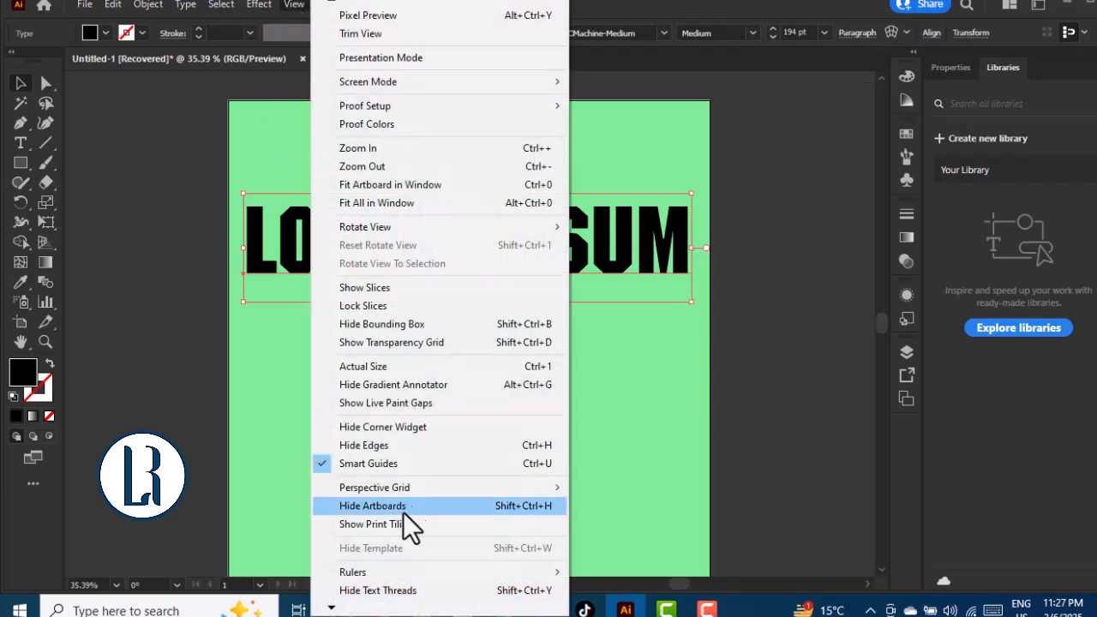
{"action": "mouse_move", "coordinate": [505, 574]}
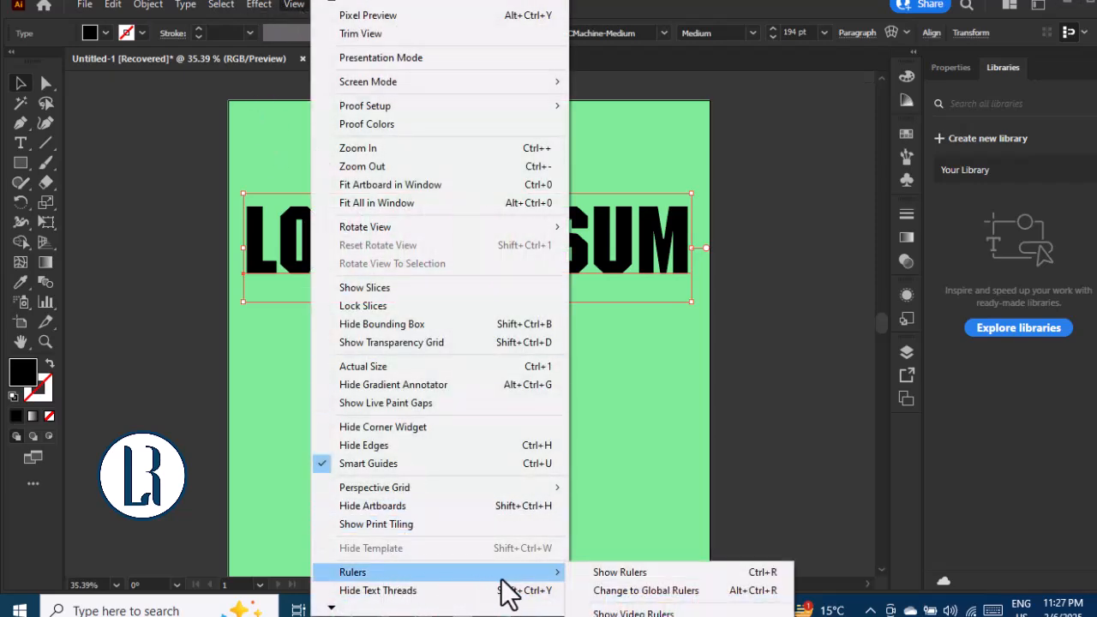
{"action": "left_click", "coordinate": [593, 580]}
{"action": "right_click", "coordinate": [471, 80]}
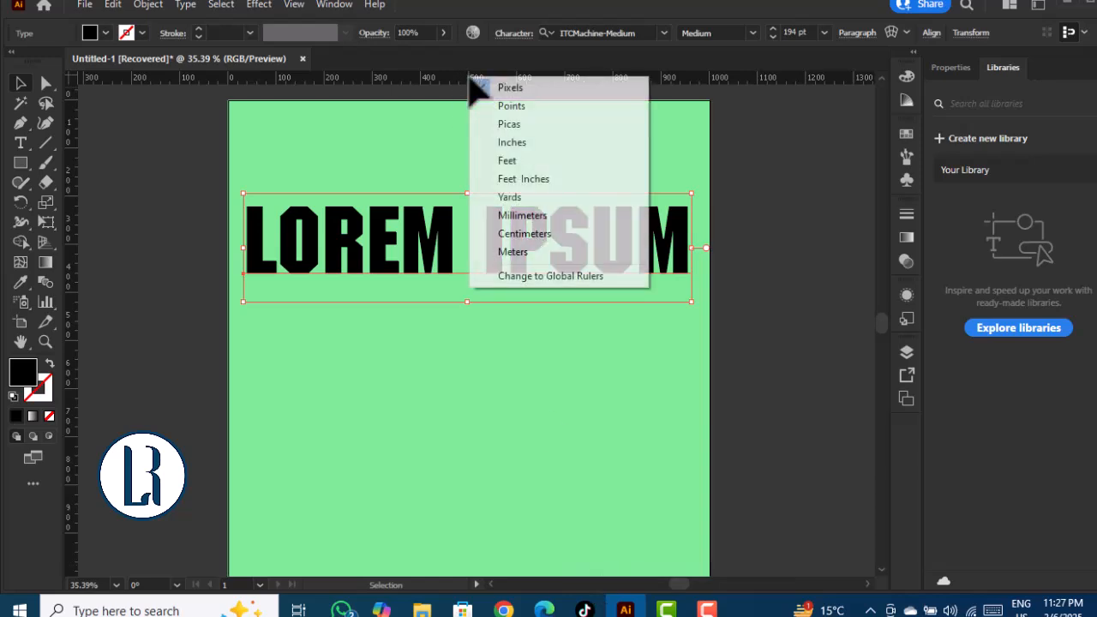
{"action": "left_click", "coordinate": [497, 89]}
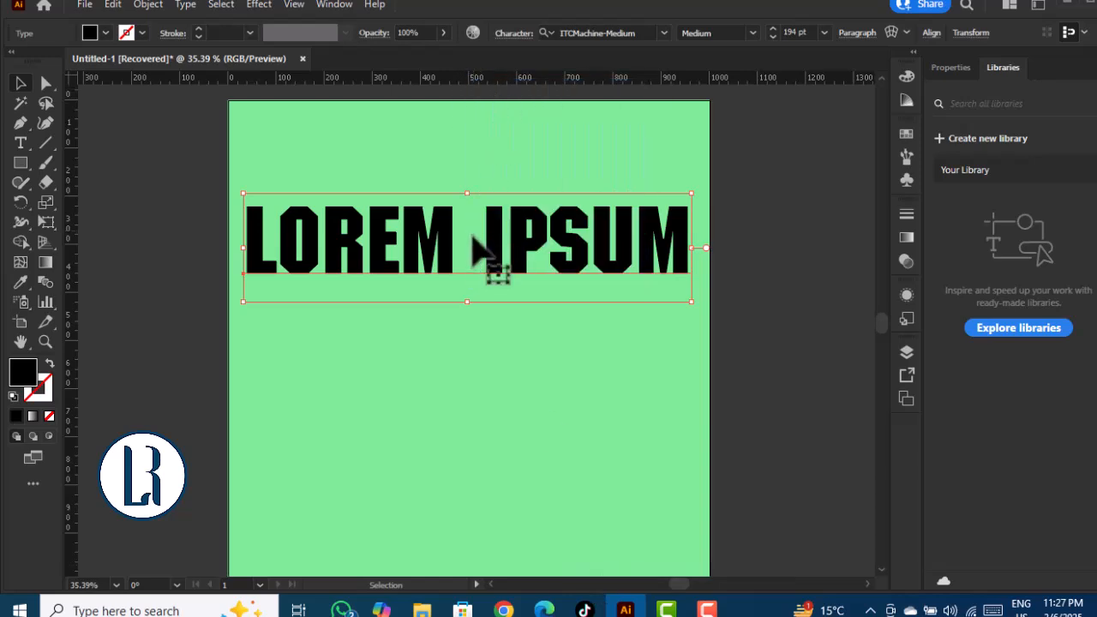
Add a new fill to the LOREM IPSUM text's appearance and color it medium green
{"action": "left_click", "coordinate": [915, 301]}
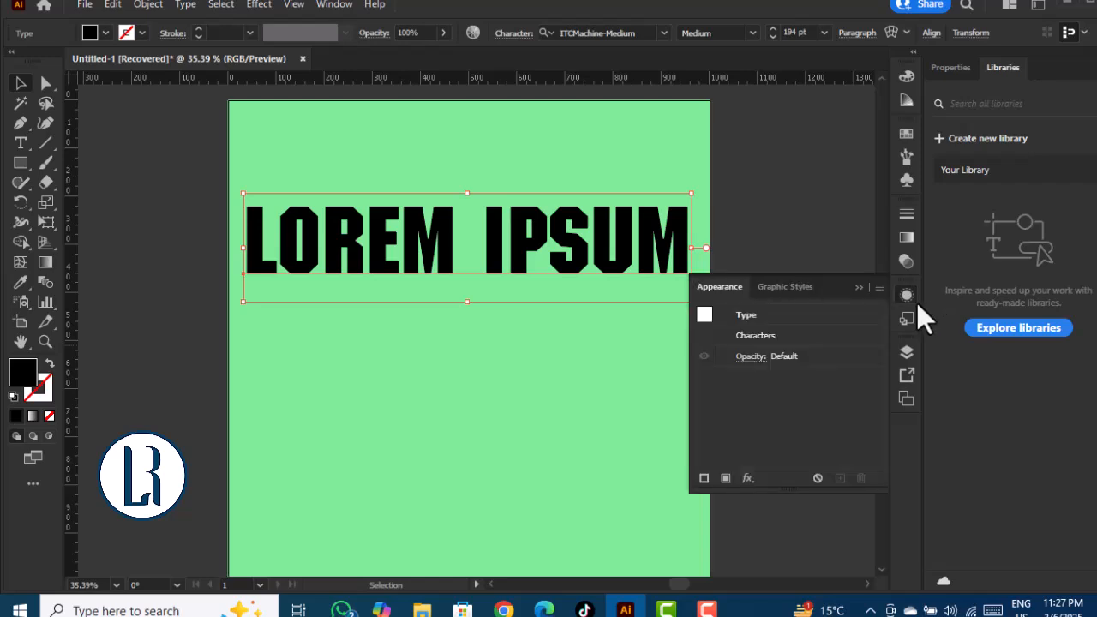
{"action": "left_click", "coordinate": [725, 477]}
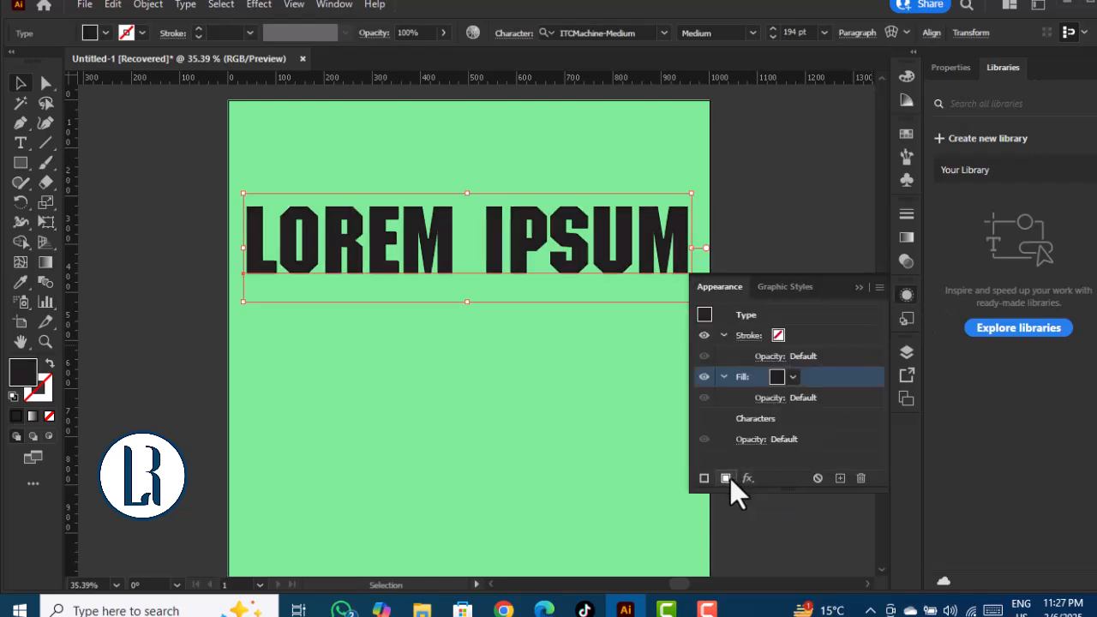
{"action": "left_click", "coordinate": [790, 377]}
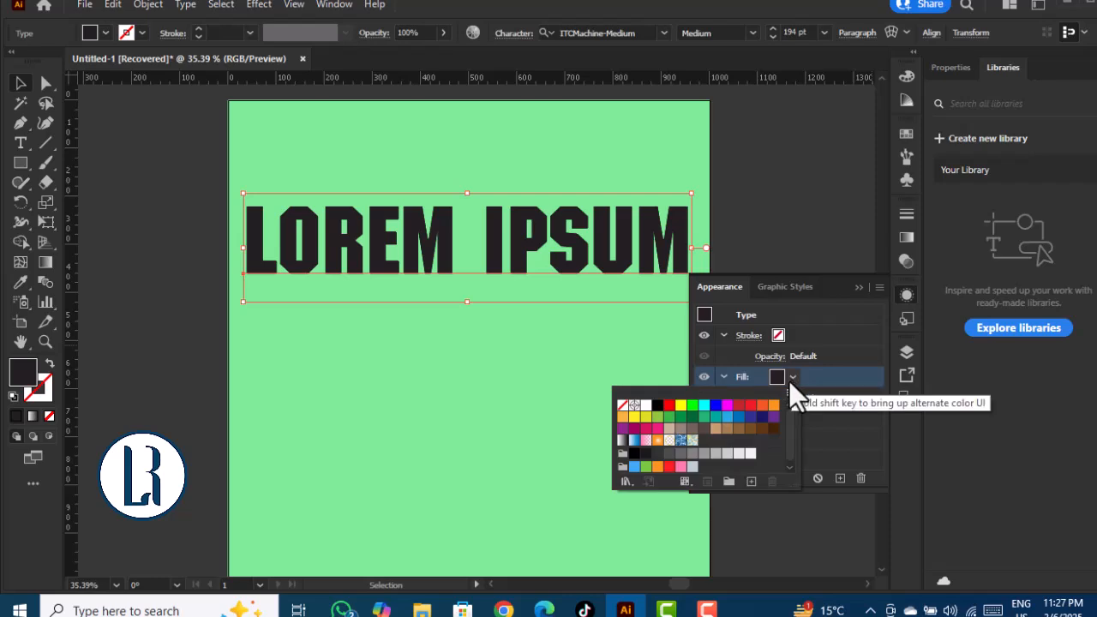
{"action": "left_click", "coordinate": [669, 417]}
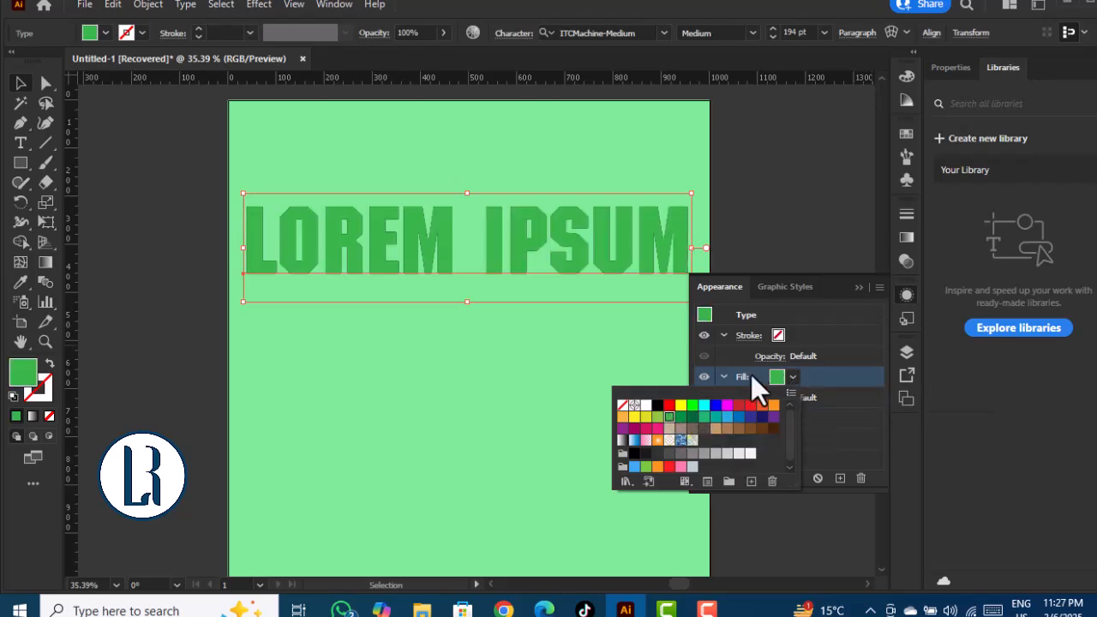
Give the text a black 6 pt stroke and place it beneath the green fill in the appearance stack
{"action": "left_click", "coordinate": [780, 333]}
{"action": "left_click", "coordinate": [792, 335]}
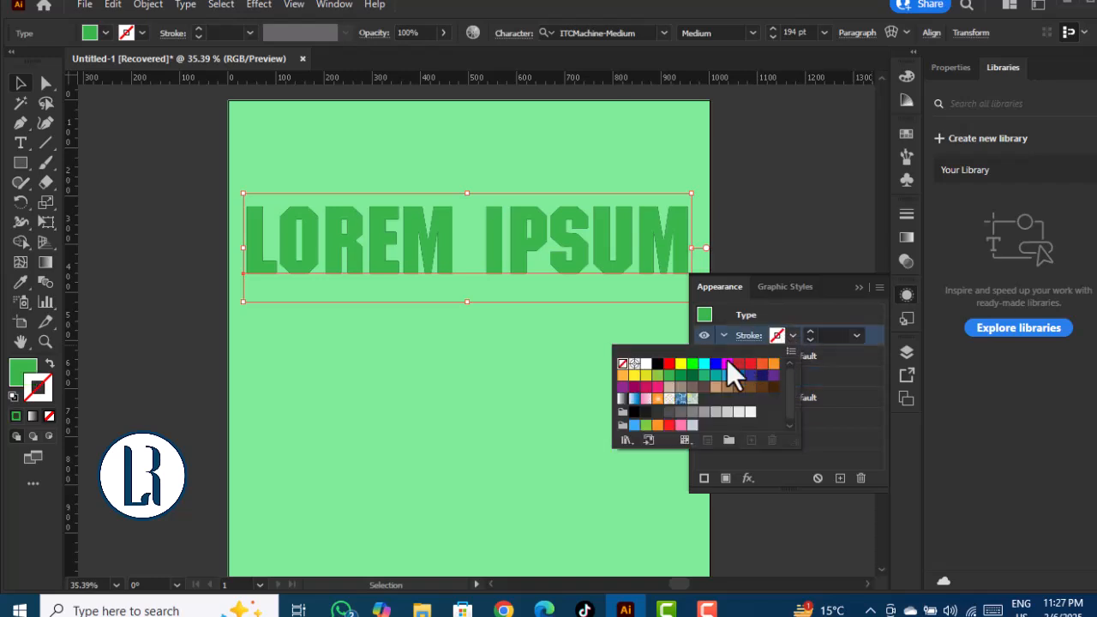
{"action": "left_click", "coordinate": [657, 364]}
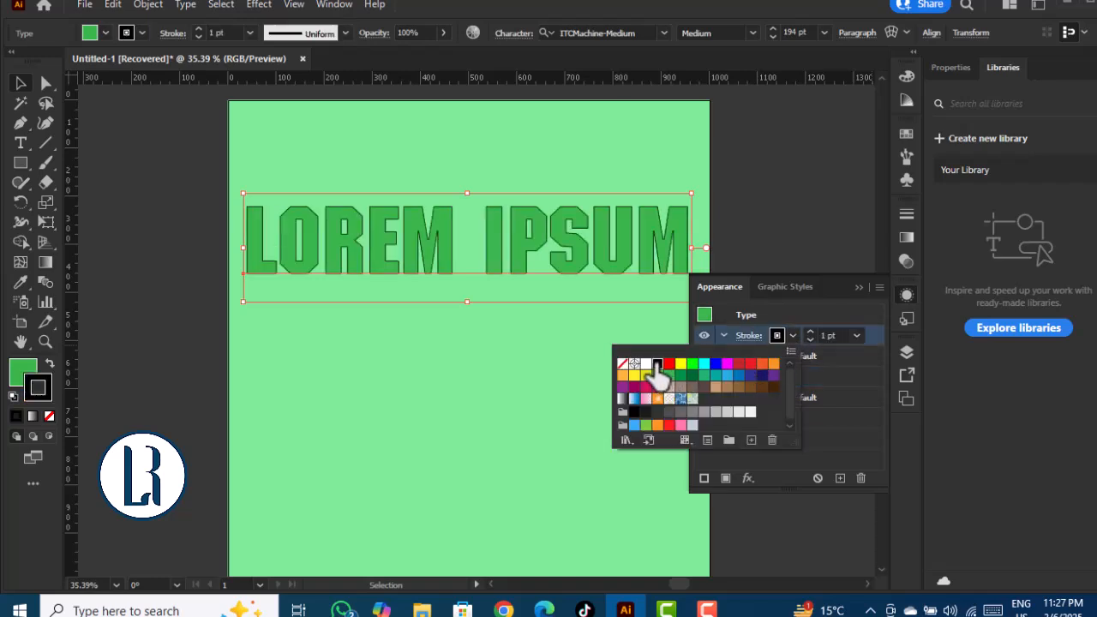
{"action": "left_click", "coordinate": [825, 335]}
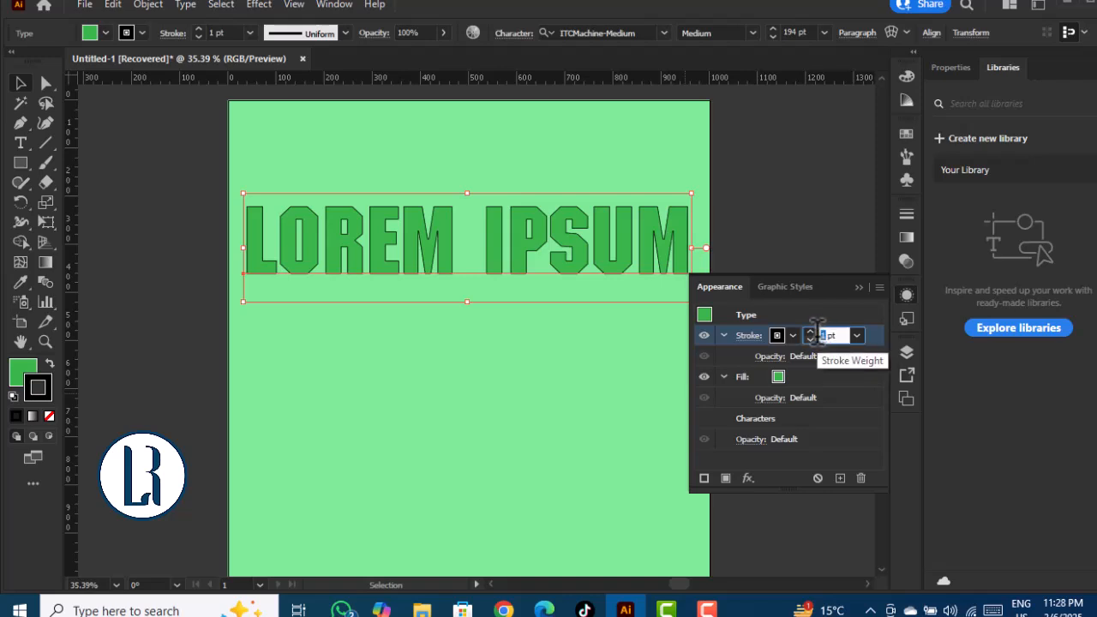
{"action": "type", "text": "5"}
{"action": "key", "text": "Return"}
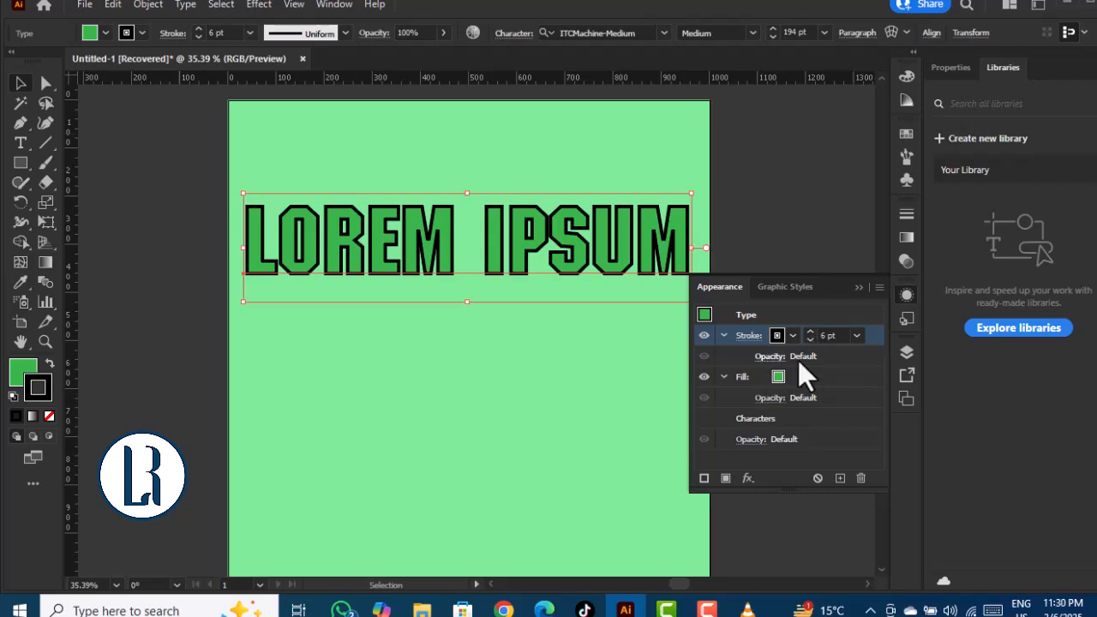
{"action": "left_click_drag", "start_coordinate": [871, 334], "coordinate": [844, 406]}
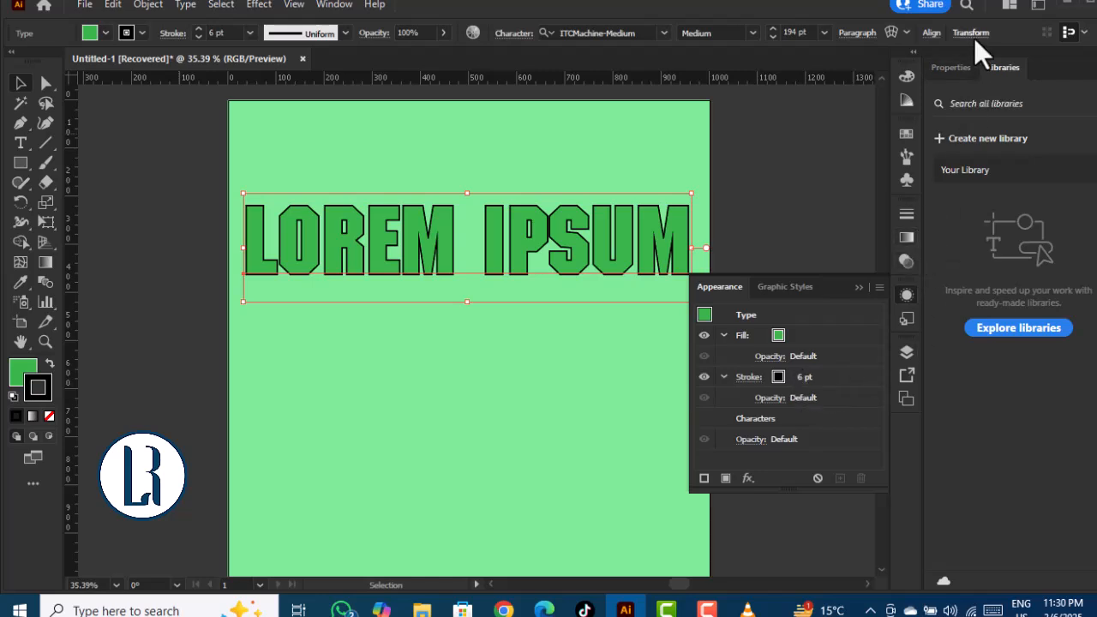
Set the text stroke to a round cap and round corner join
{"action": "left_click", "coordinate": [950, 67]}
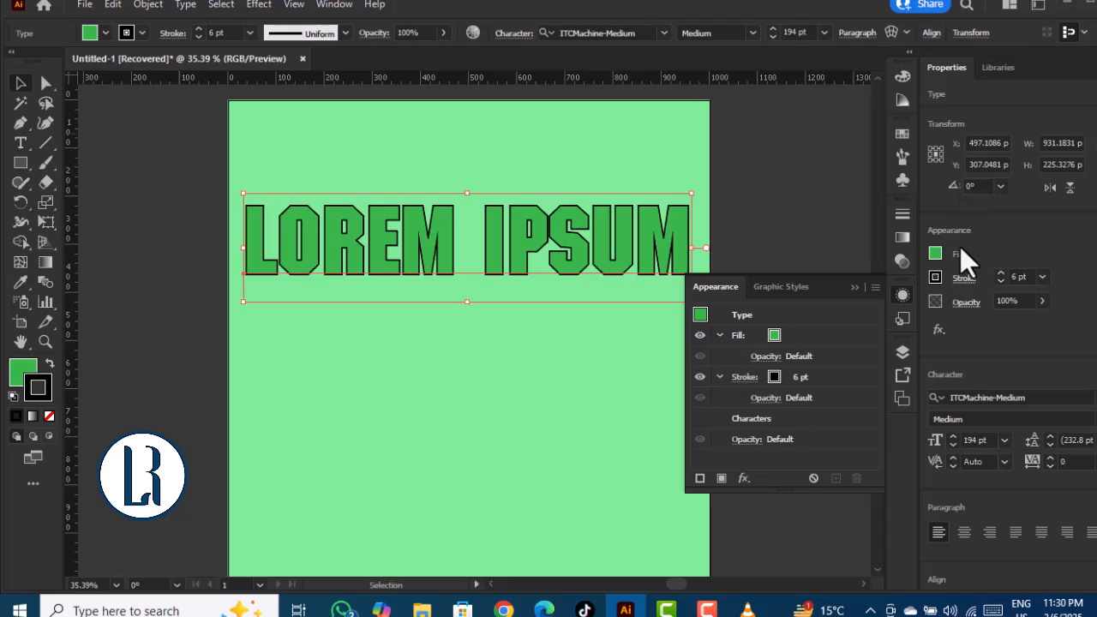
{"action": "left_click", "coordinate": [963, 279]}
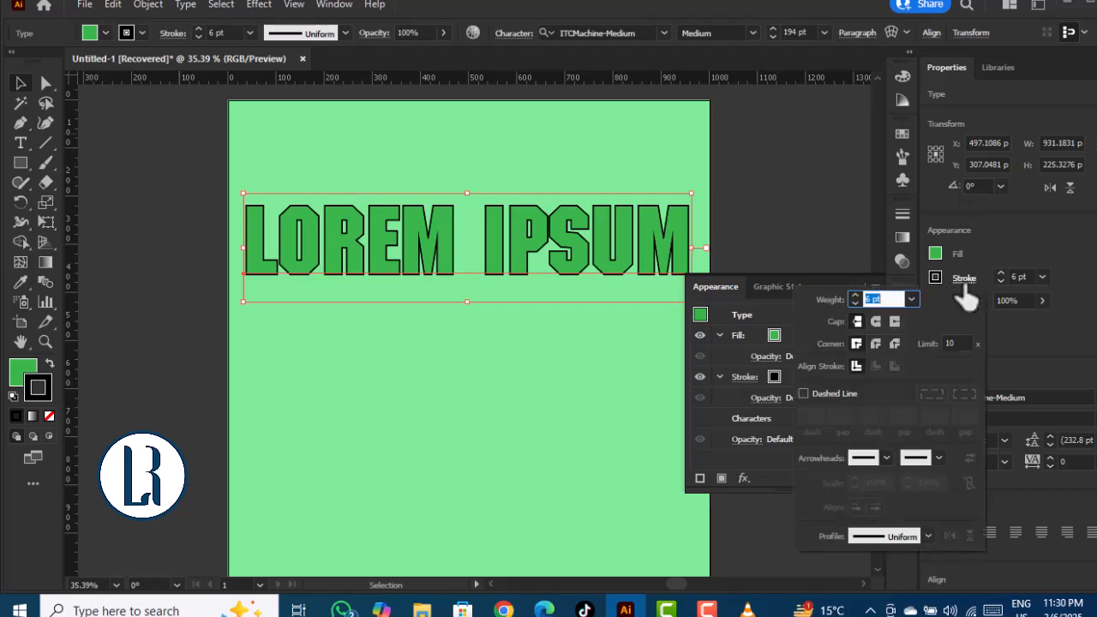
{"action": "left_click", "coordinate": [875, 323]}
{"action": "left_click", "coordinate": [875, 344]}
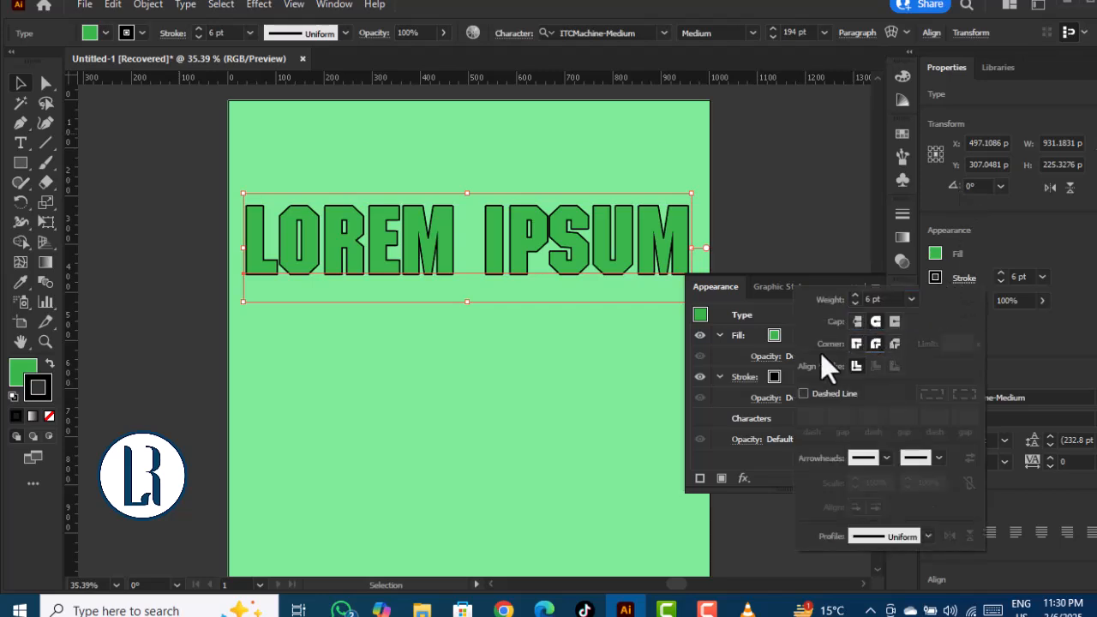
{"action": "left_click", "coordinate": [664, 363]}
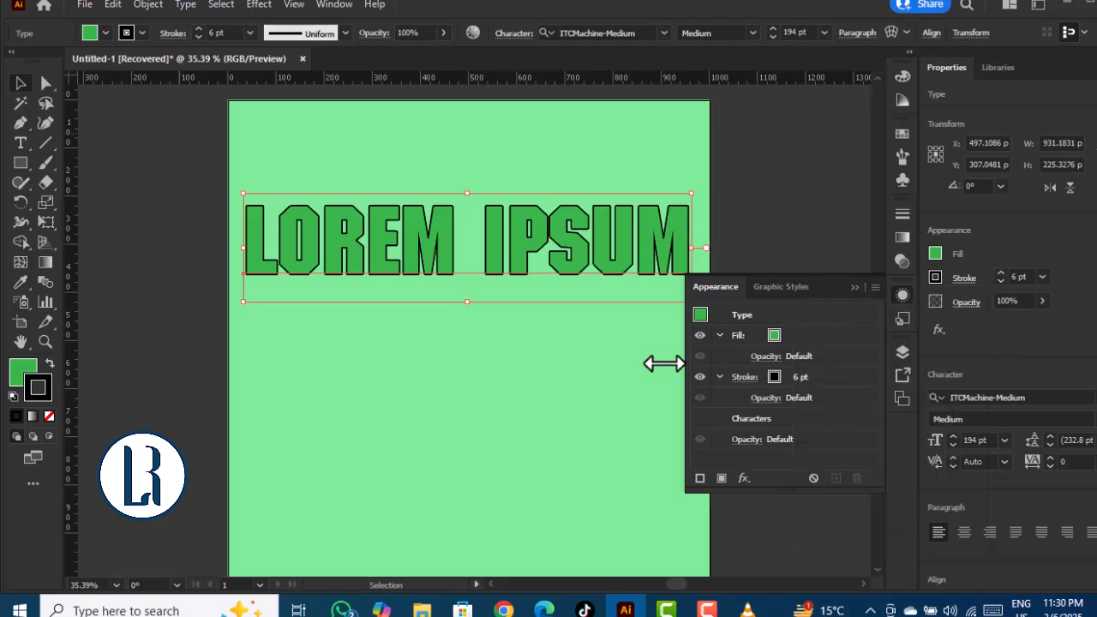
Create a Transform effect on the text with a 0.25 px horizontal and 0.25 px vertical move
{"action": "left_click", "coordinate": [744, 478]}
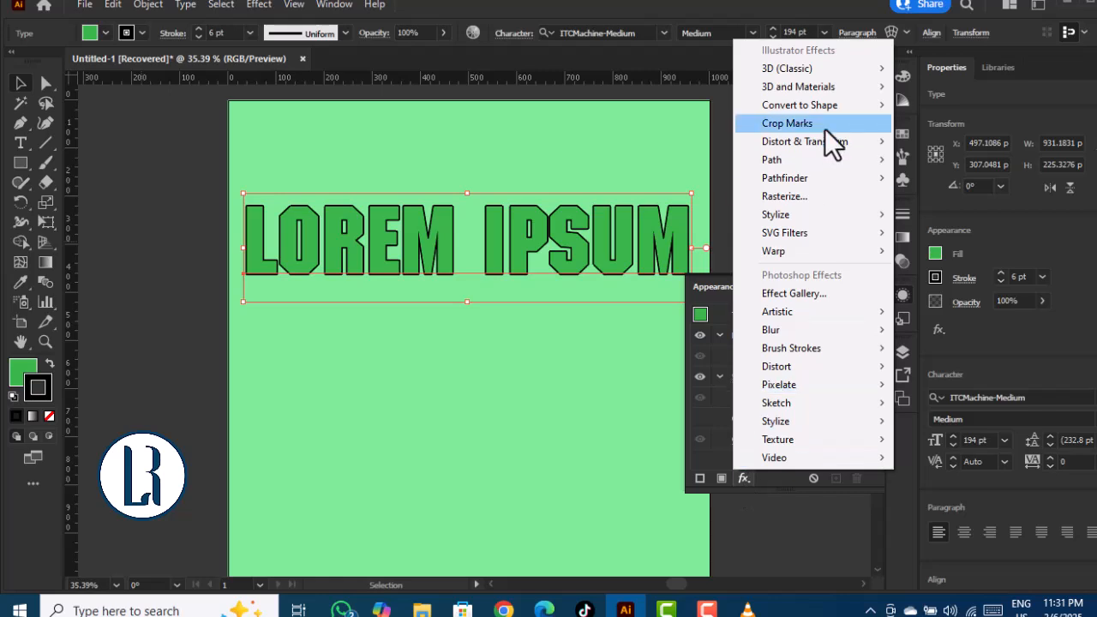
{"action": "mouse_move", "coordinate": [825, 141]}
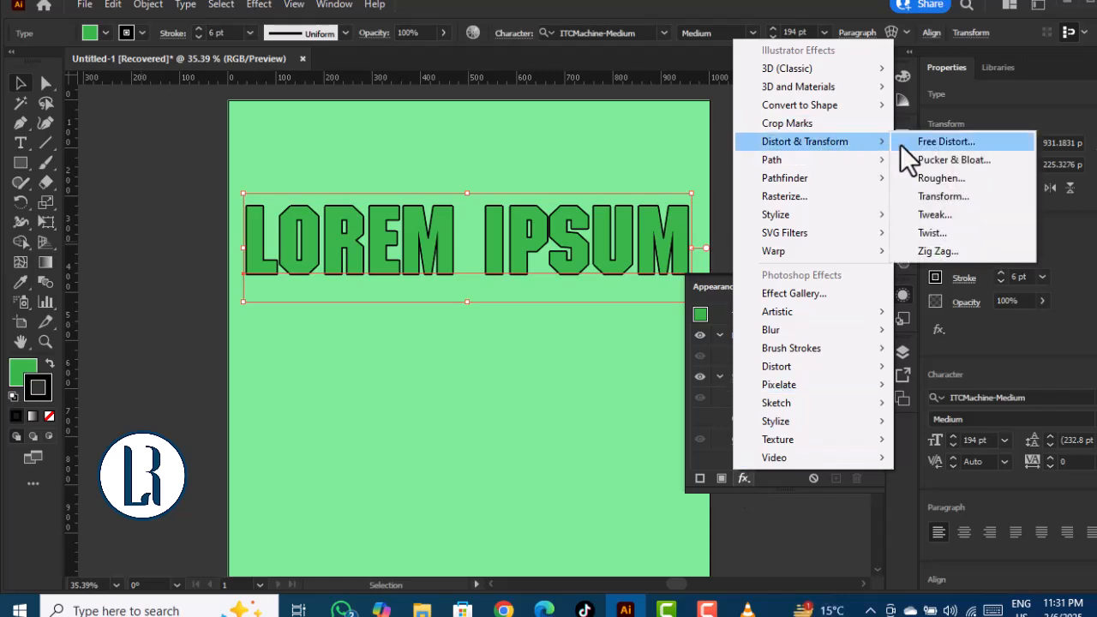
{"action": "left_click", "coordinate": [930, 199]}
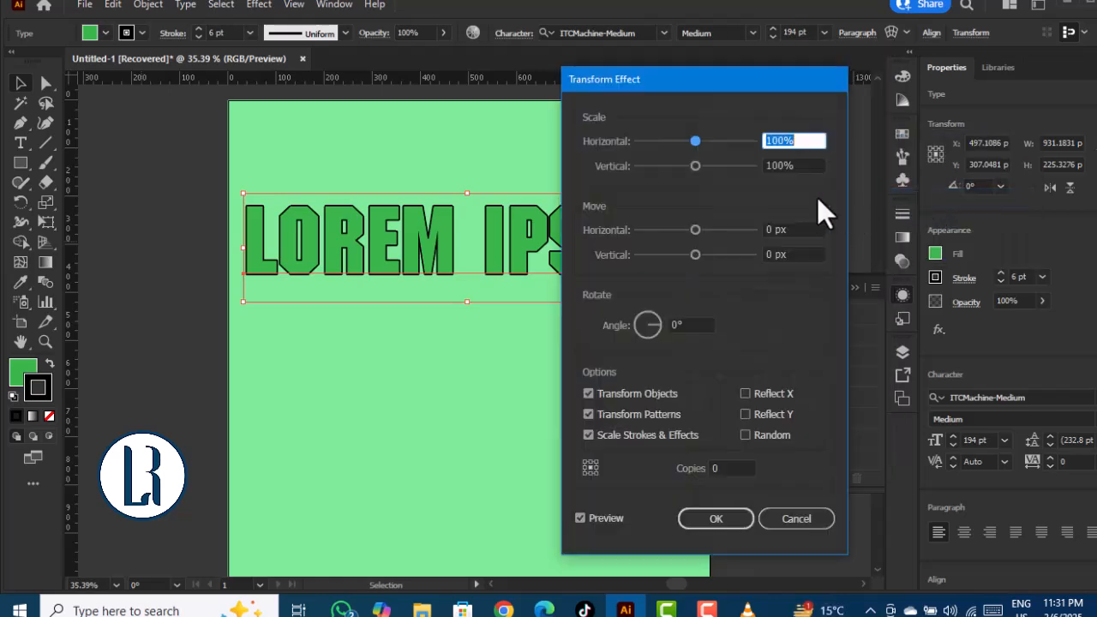
{"action": "double_click", "coordinate": [775, 228]}
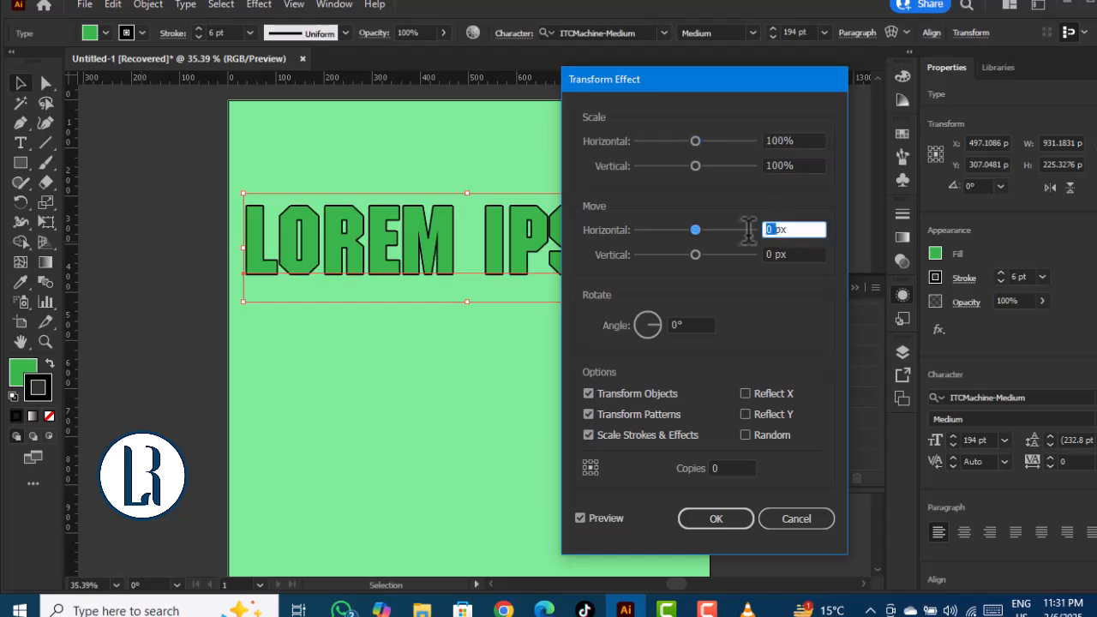
{"action": "type", "text": "0.25"}
{"action": "key", "text": "Tab"}
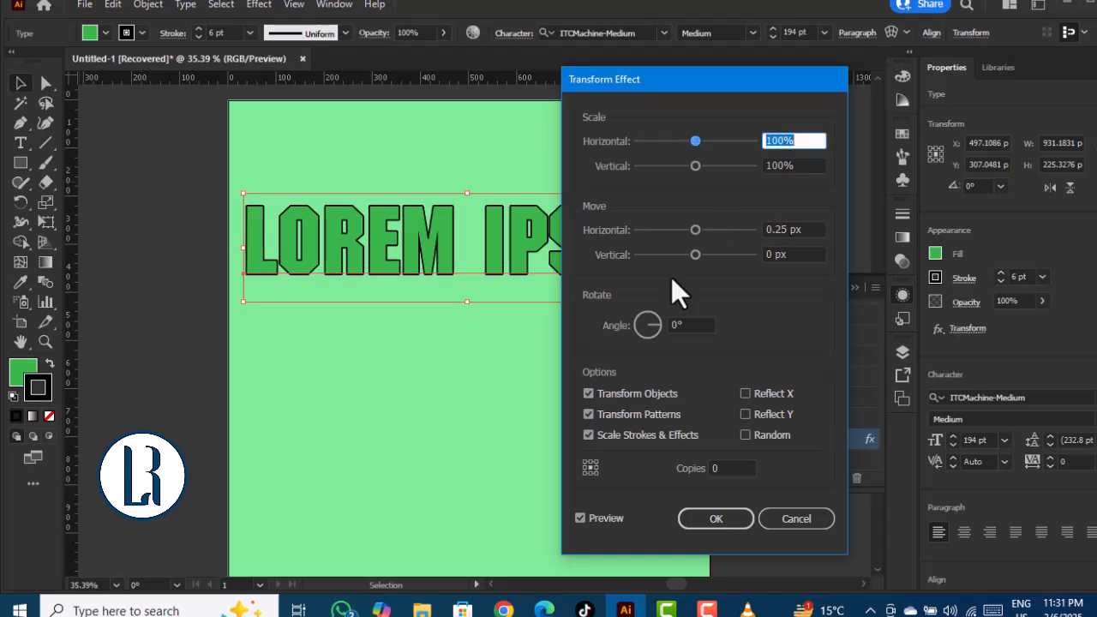
{"action": "left_click", "coordinate": [774, 254]}
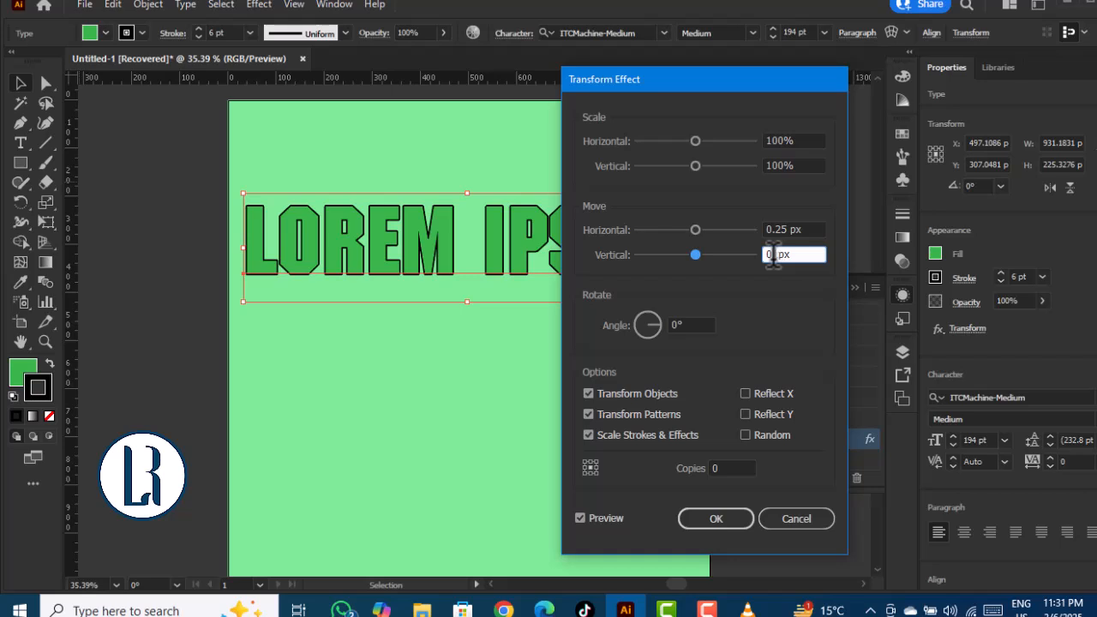
{"action": "type", "text": "25"}
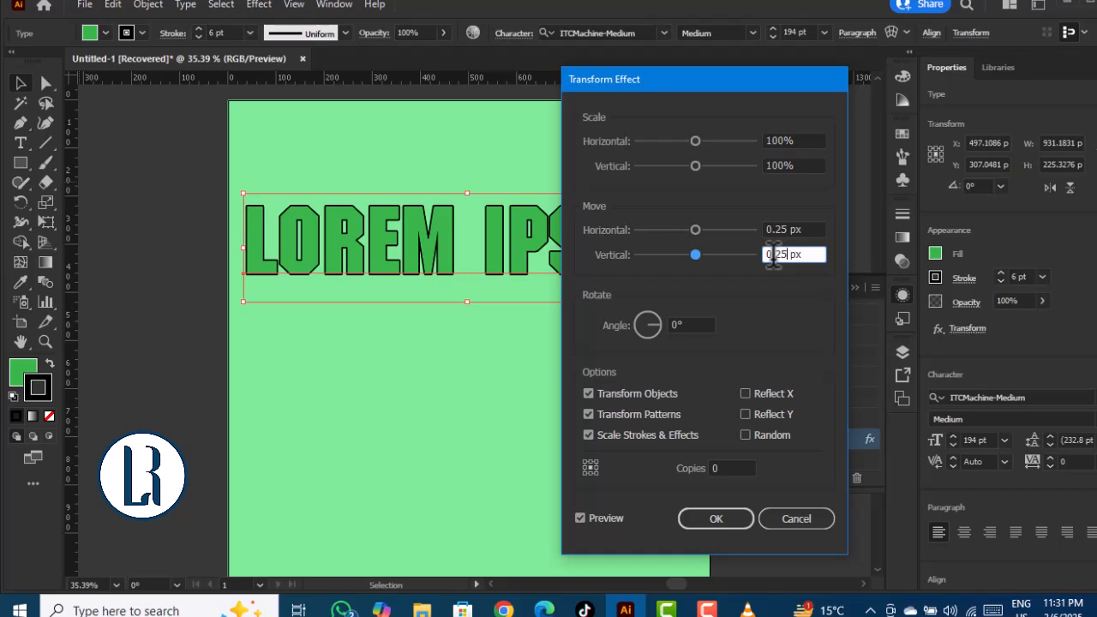
Apply the Transform effect with 16 copies and nest it under the black stroke
{"action": "left_click", "coordinate": [720, 463]}
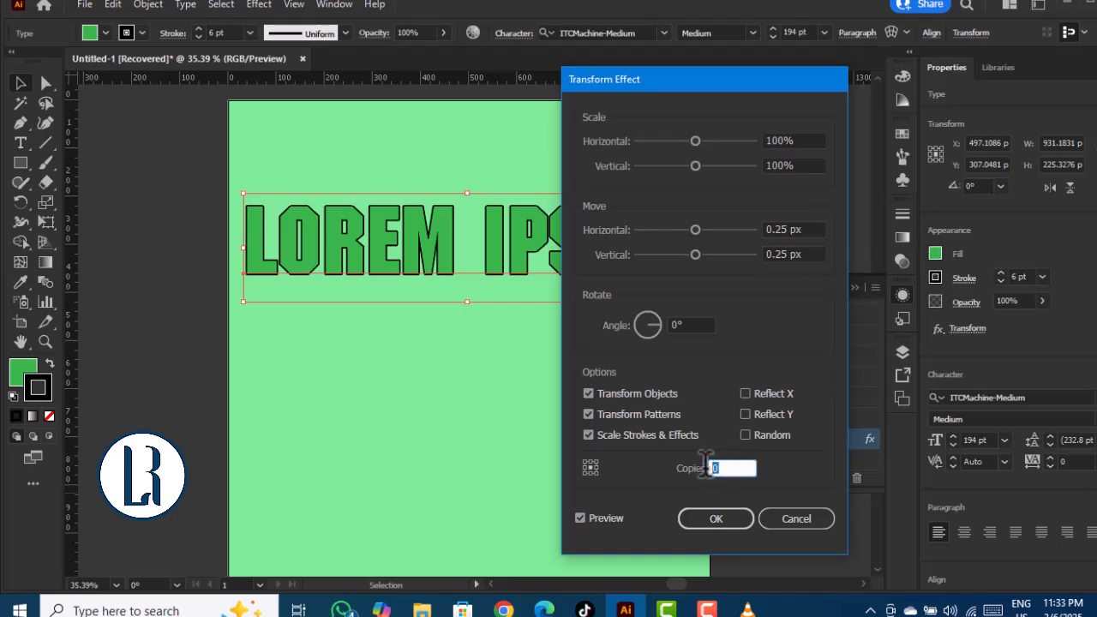
{"action": "type", "text": "16"}
{"action": "left_click", "coordinate": [725, 523]}
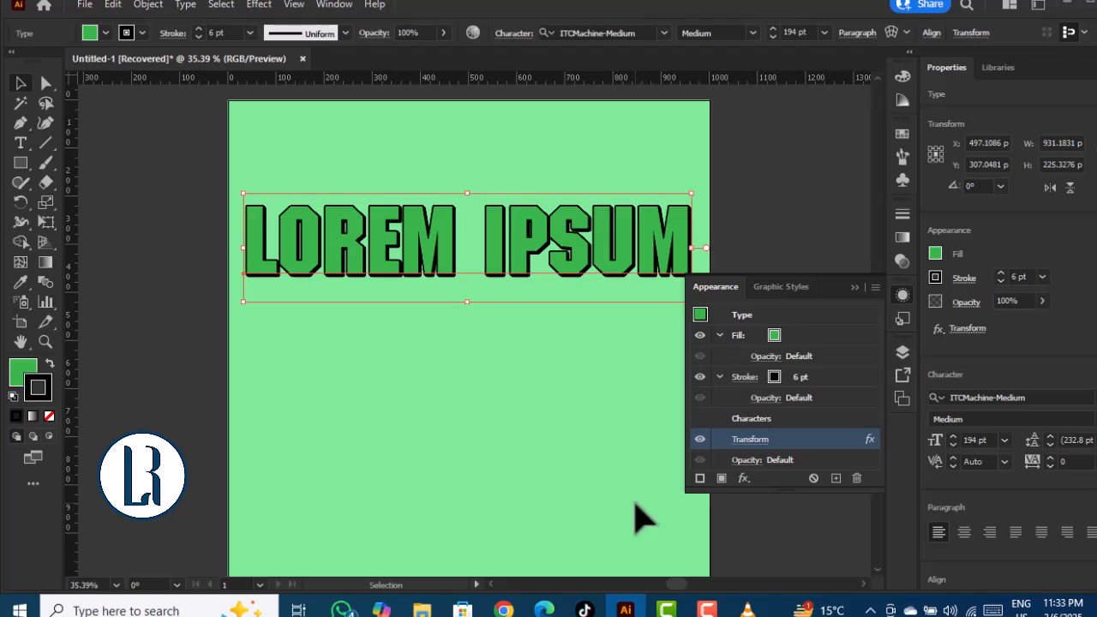
{"action": "left_click_drag", "start_coordinate": [833, 439], "coordinate": [819, 379]}
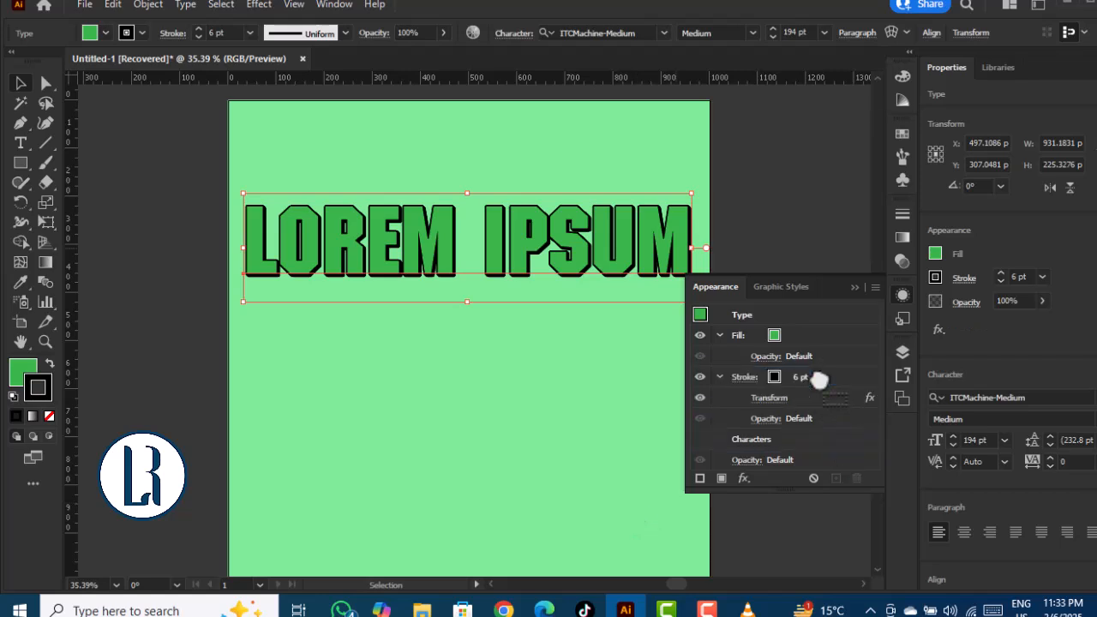
Add a red duplicate of the green fill and place it beneath the black stroke
{"action": "left_click", "coordinate": [777, 335]}
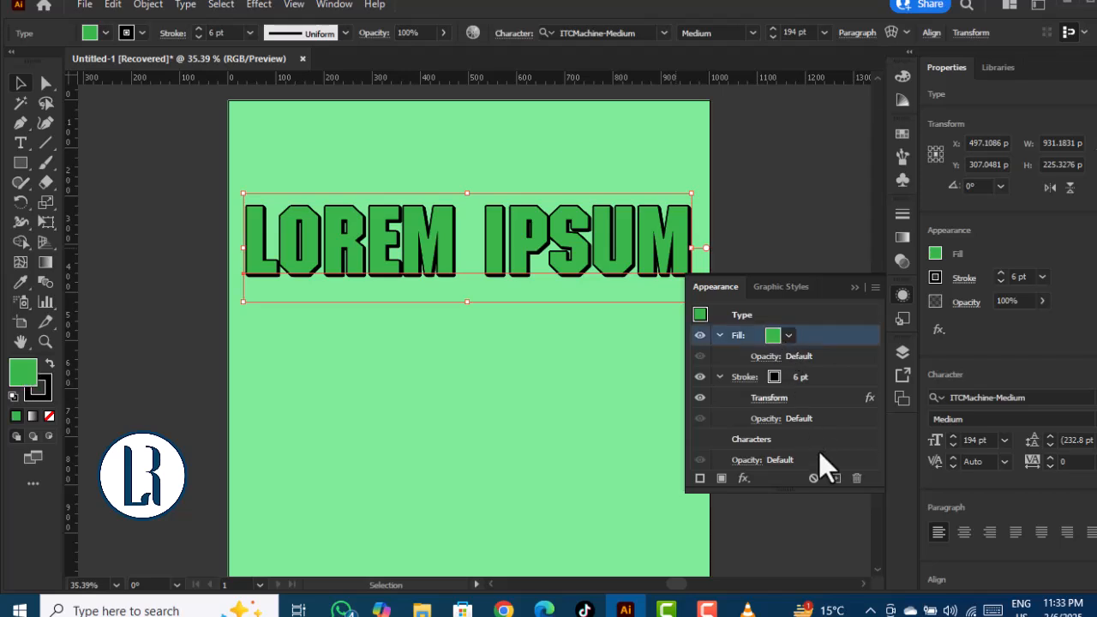
{"action": "left_click", "coordinate": [833, 477]}
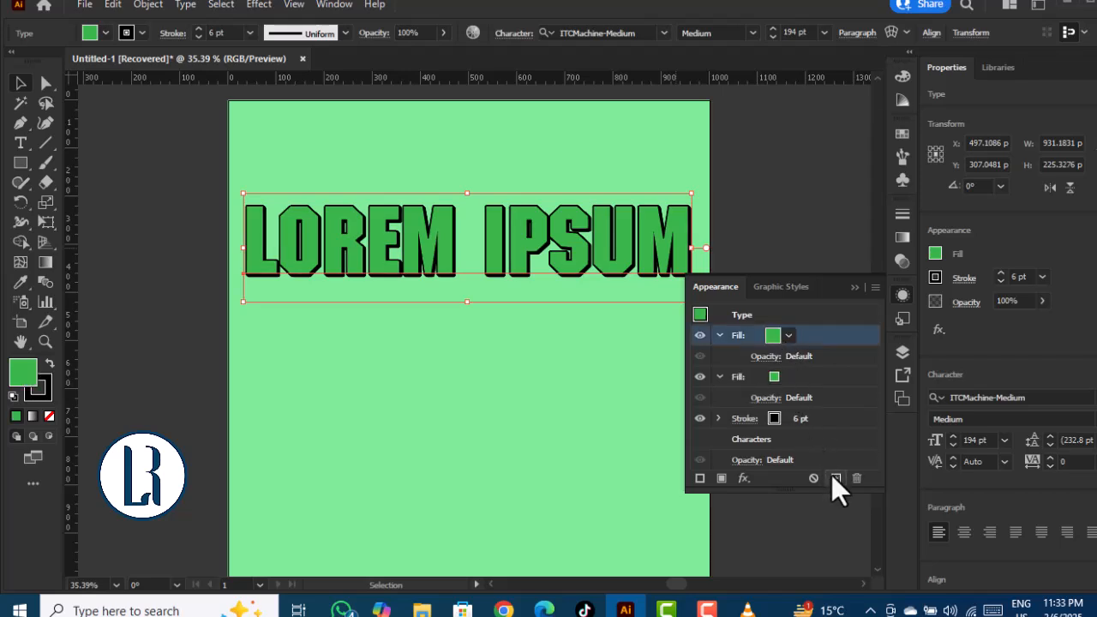
{"action": "left_click", "coordinate": [789, 336]}
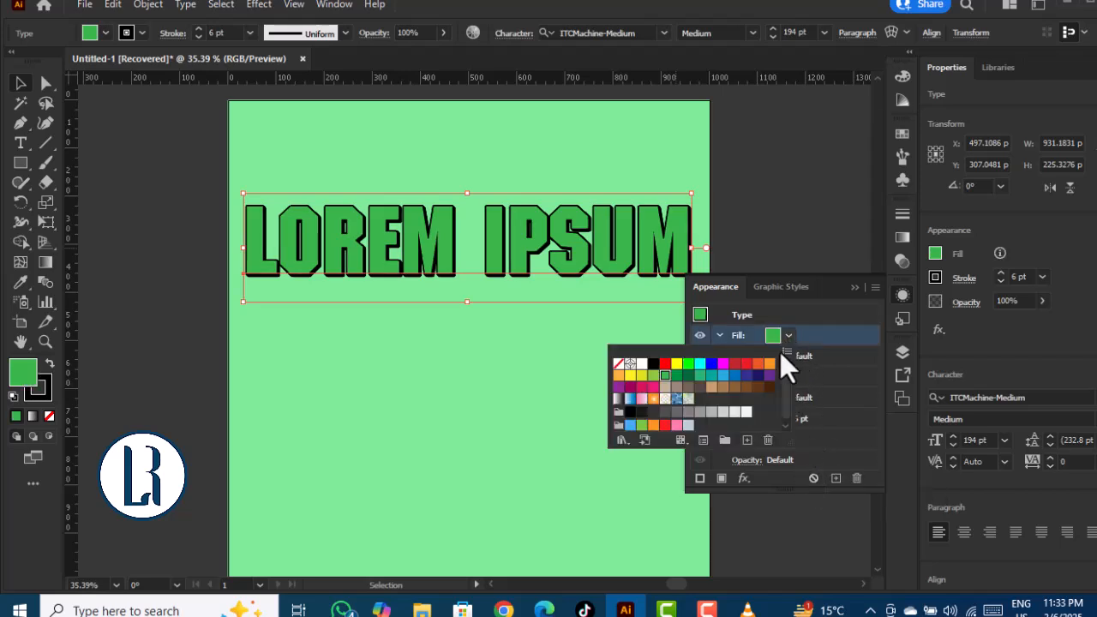
{"action": "left_click", "coordinate": [665, 425]}
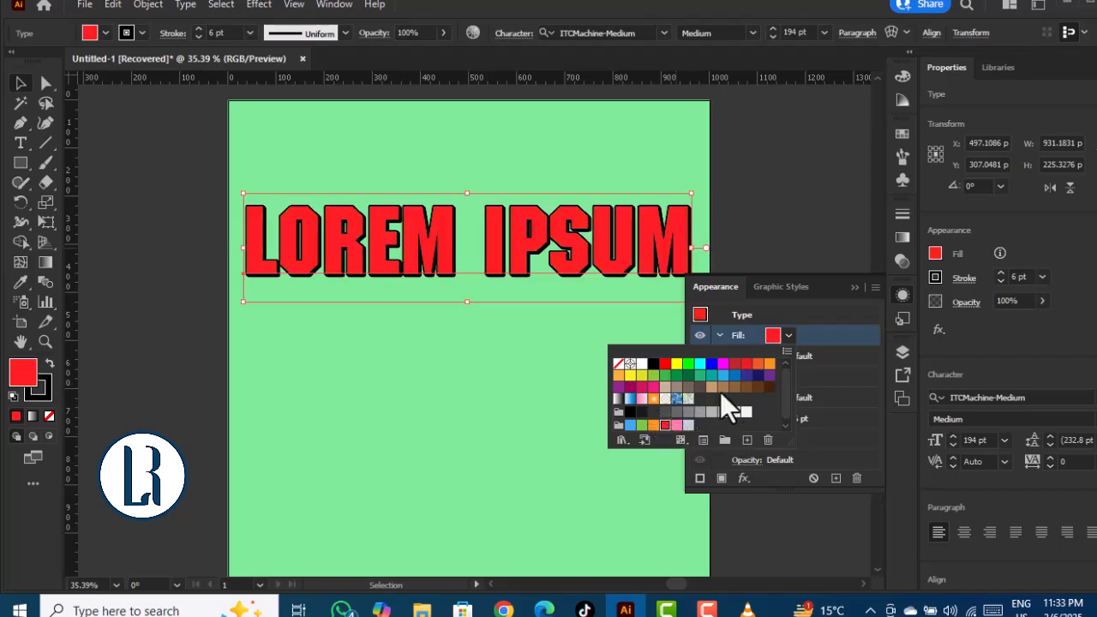
{"action": "left_click", "coordinate": [829, 336]}
{"action": "left_click_drag", "start_coordinate": [853, 334], "coordinate": [828, 435]}
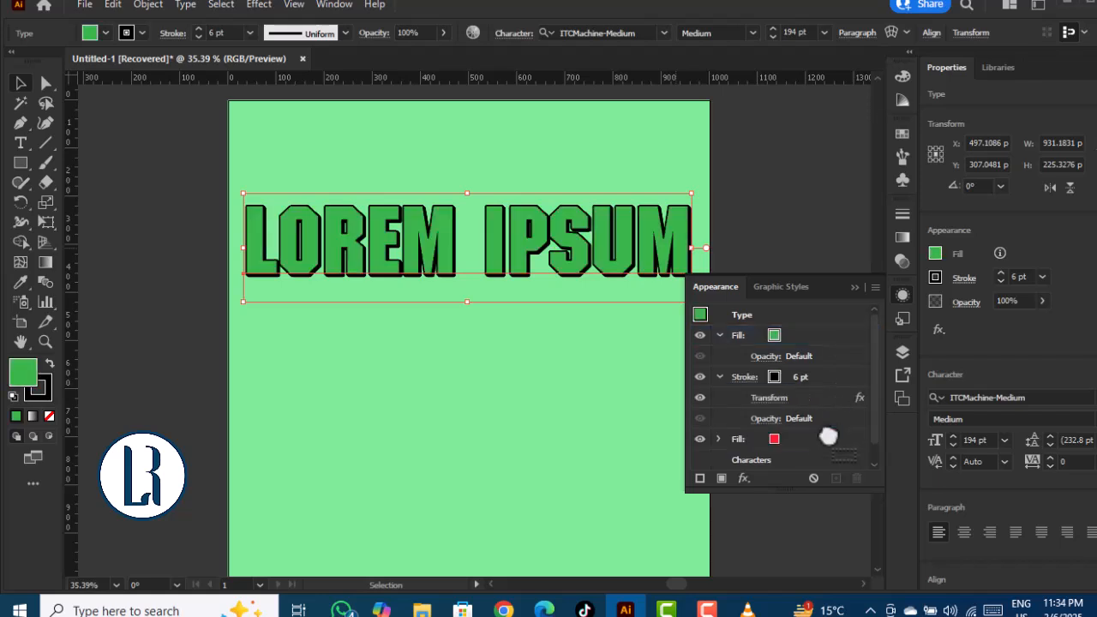
Apply a Transform effect to the red fill with 0.0665 px horizontal and vertical moves and 194 copies
{"action": "left_click", "coordinate": [773, 439]}
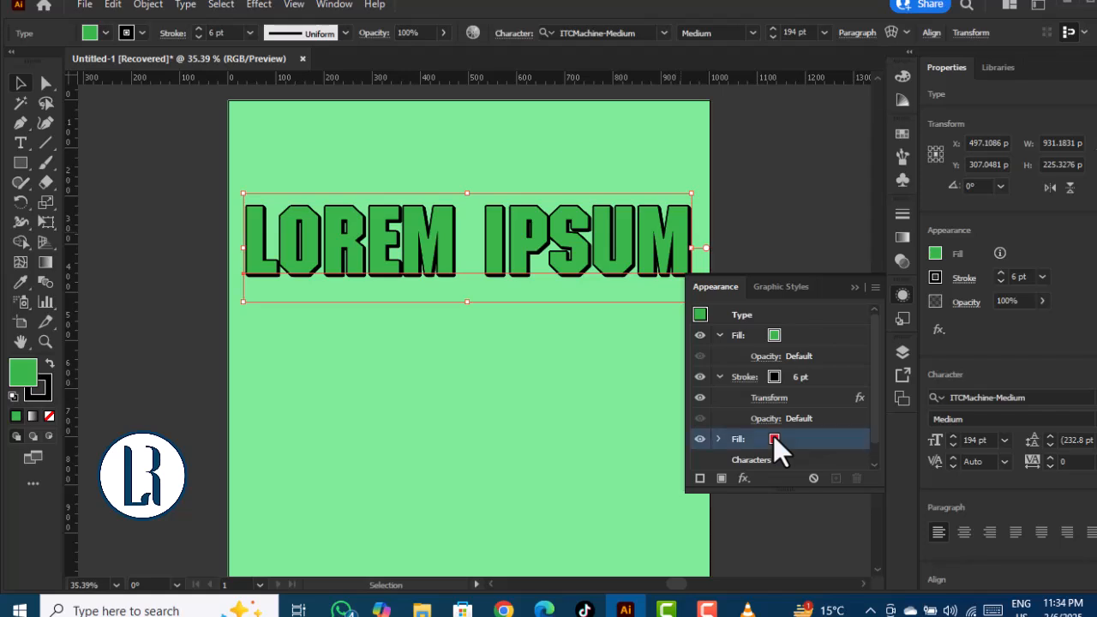
{"action": "left_click", "coordinate": [743, 478]}
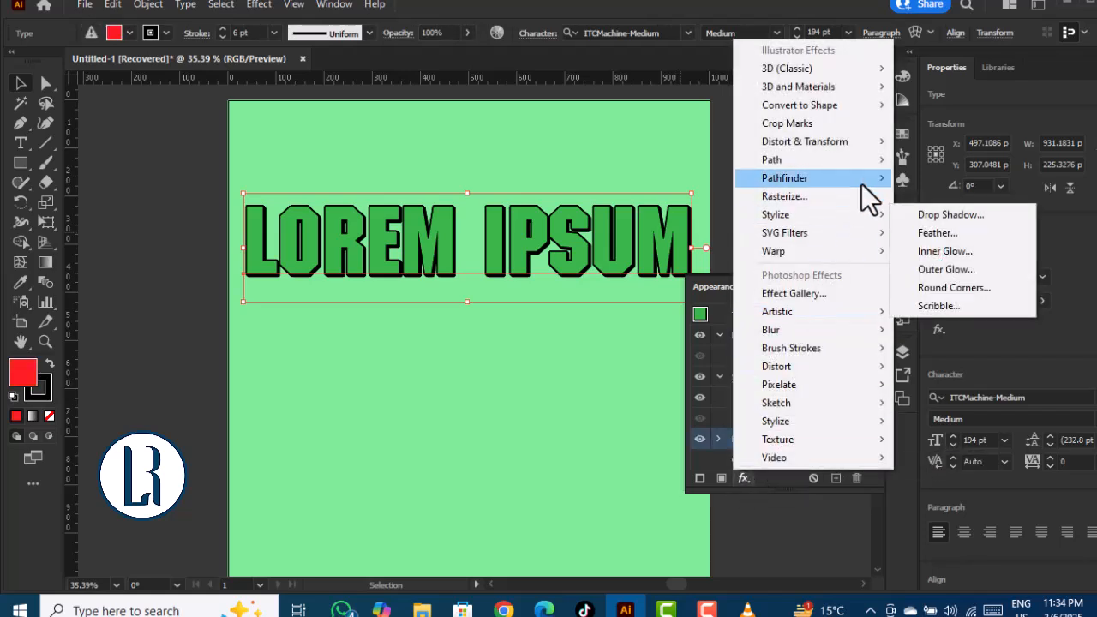
{"action": "mouse_move", "coordinate": [872, 146]}
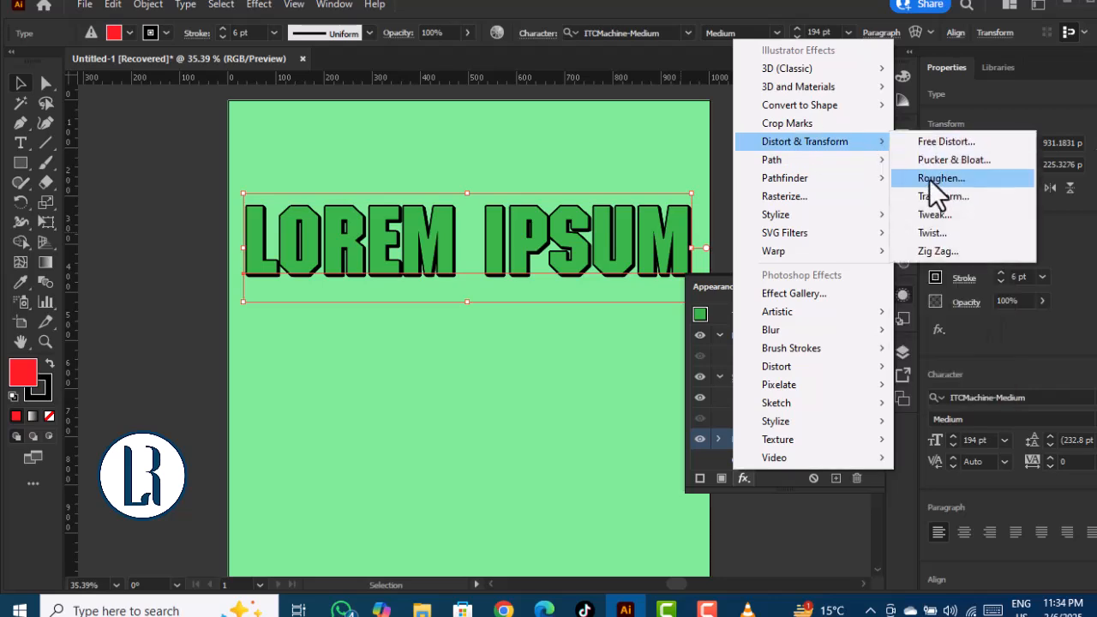
{"action": "left_click", "coordinate": [943, 197]}
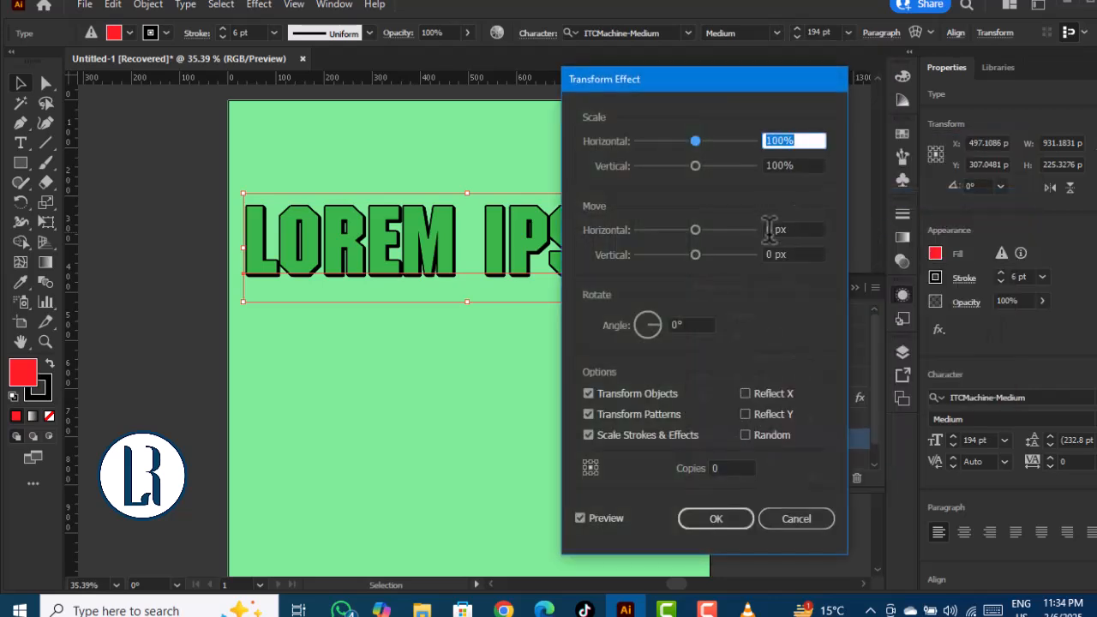
{"action": "left_click", "coordinate": [773, 228]}
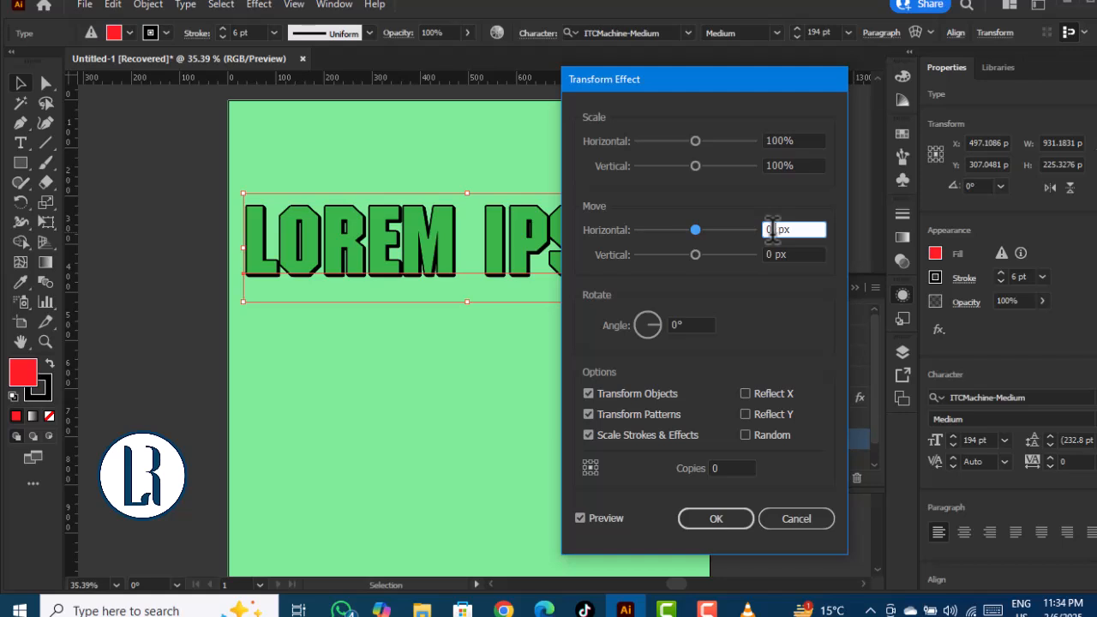
{"action": "type", "text": ".0665"}
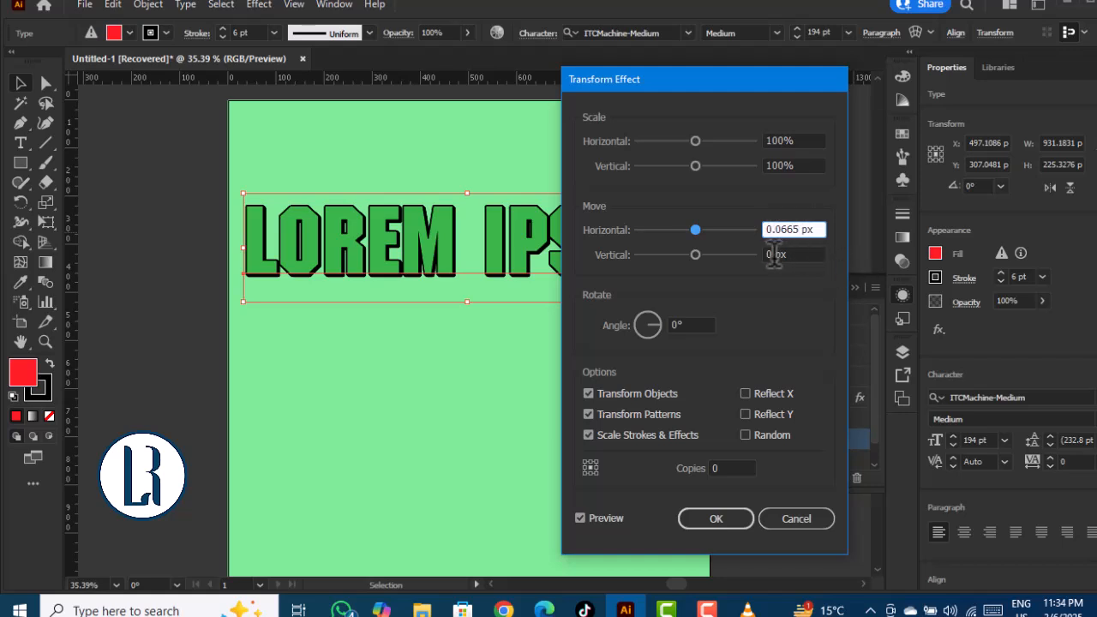
{"action": "left_click", "coordinate": [774, 254]}
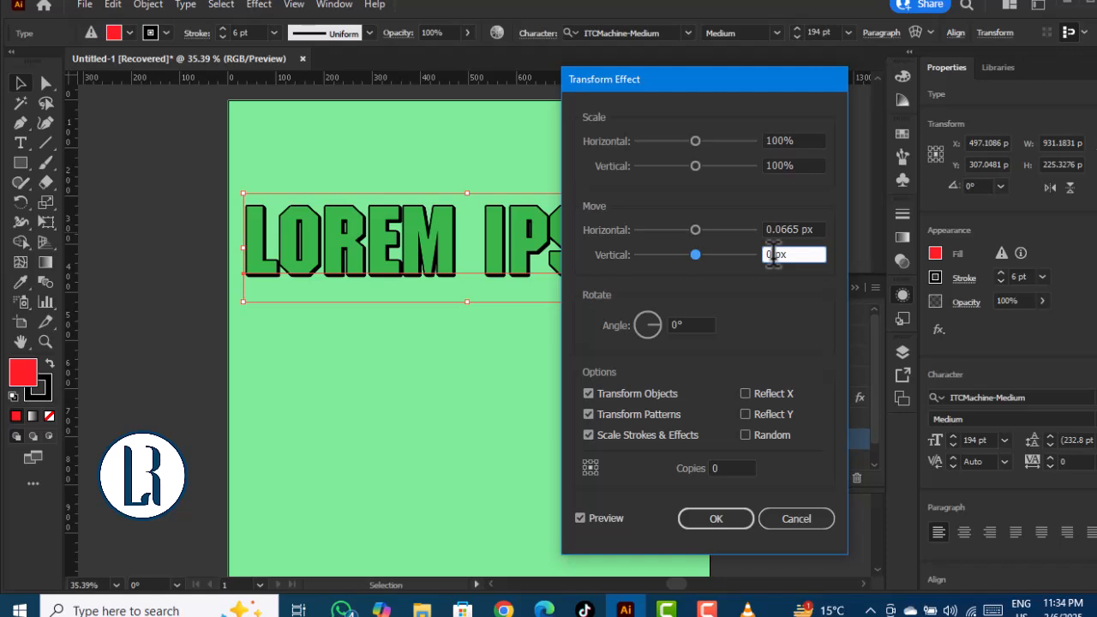
{"action": "type", "text": ".0665"}
{"action": "left_click", "coordinate": [717, 468]}
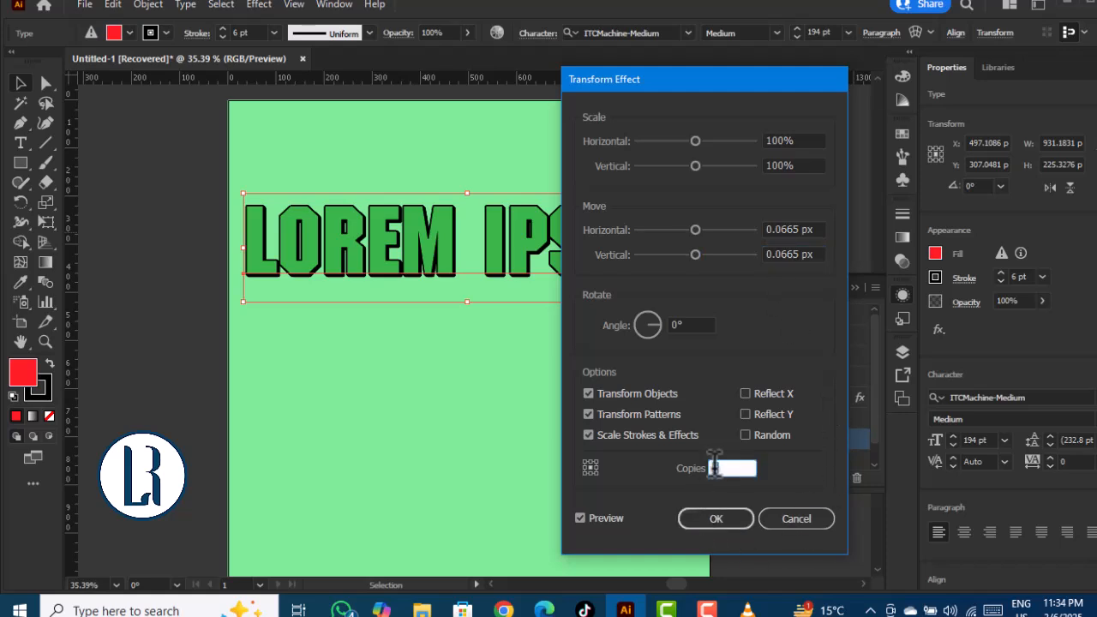
{"action": "type", "text": "194"}
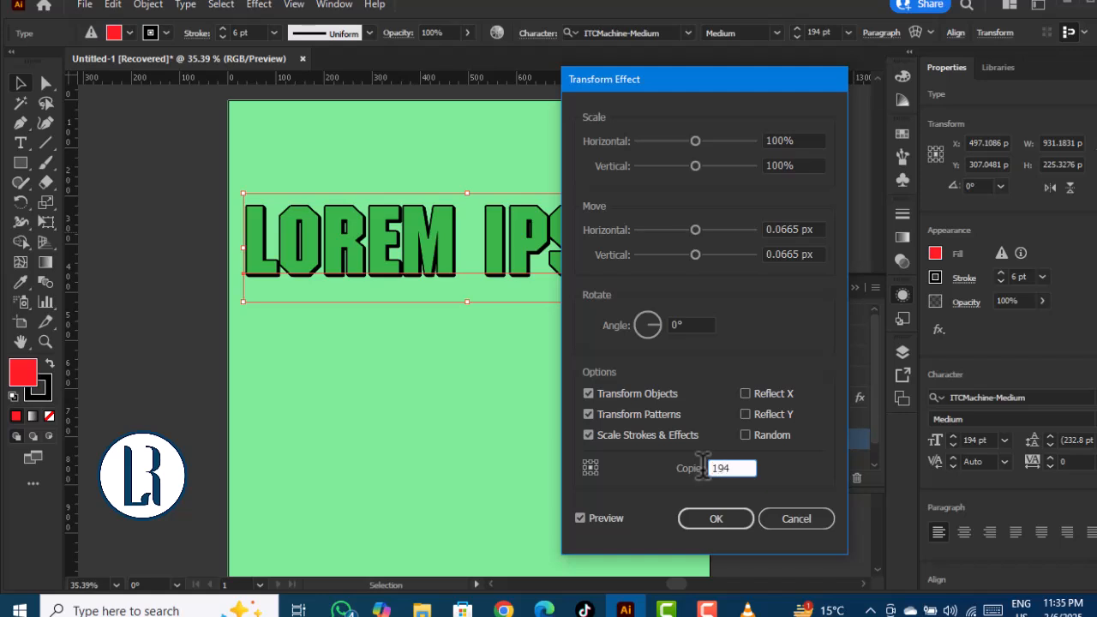
{"action": "left_click", "coordinate": [718, 520]}
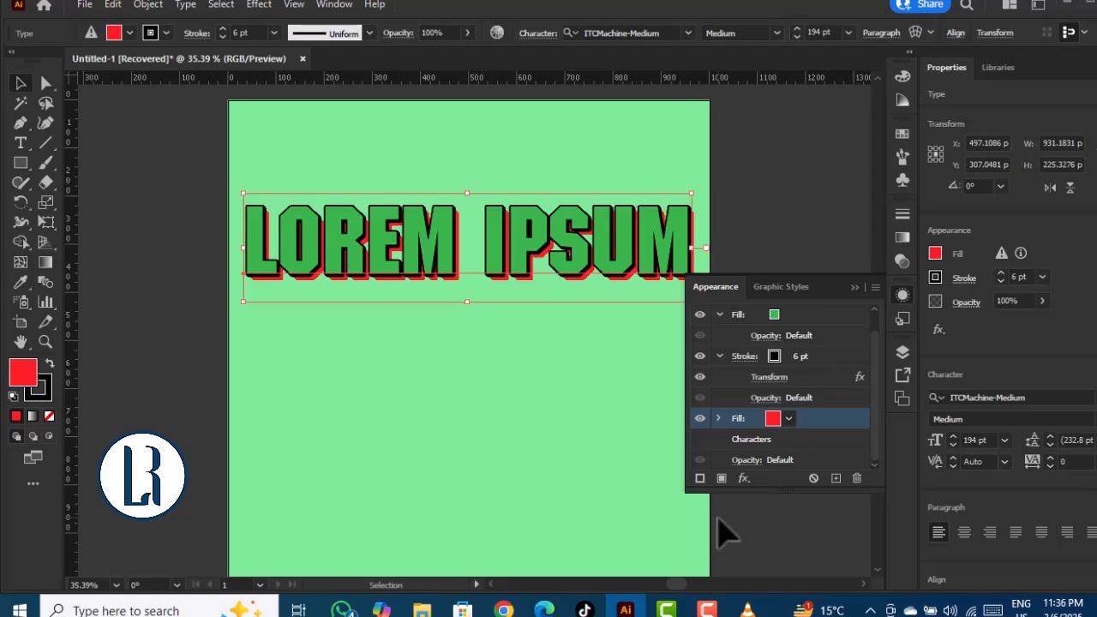
Duplicate the 6 pt black stroke and place the copy beneath the red fill
{"action": "left_click", "coordinate": [774, 356]}
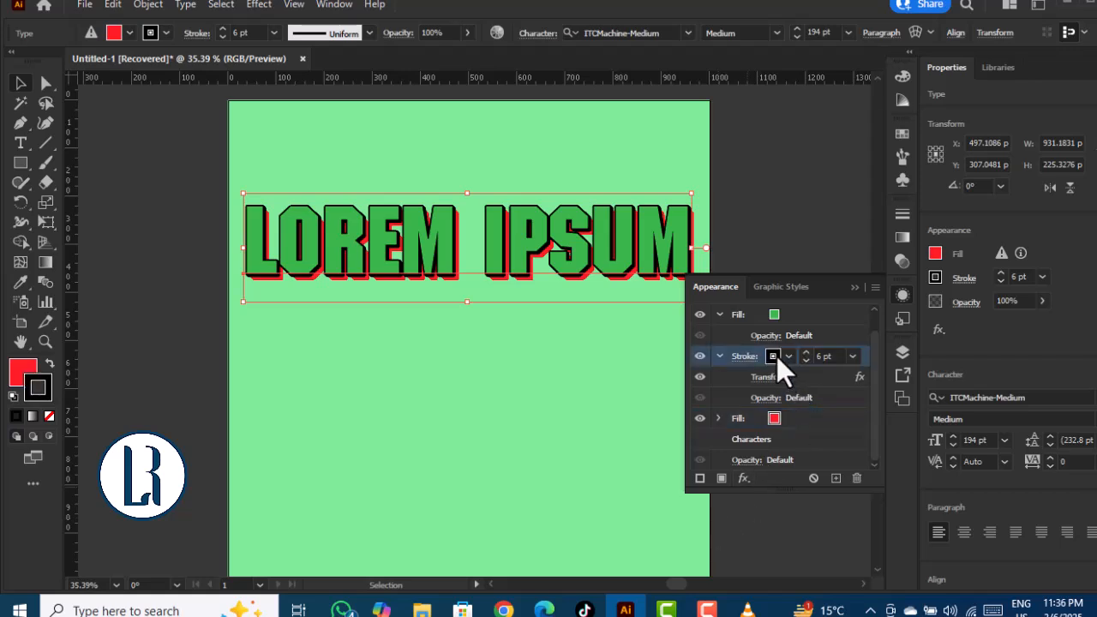
{"action": "left_click", "coordinate": [836, 478]}
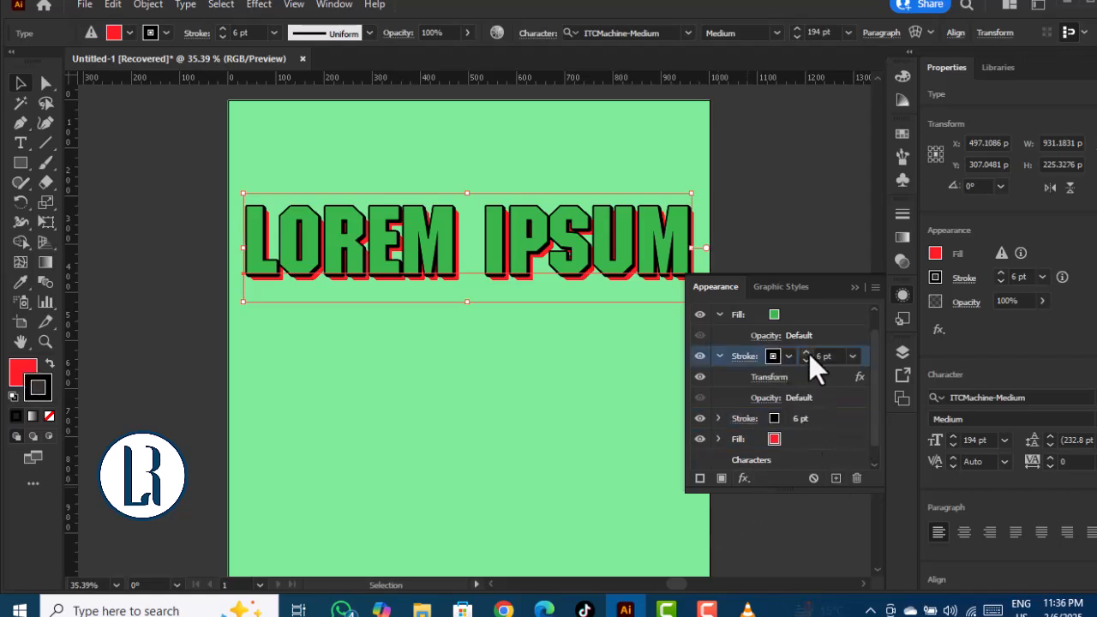
{"action": "left_click_drag", "start_coordinate": [863, 351], "coordinate": [838, 450]}
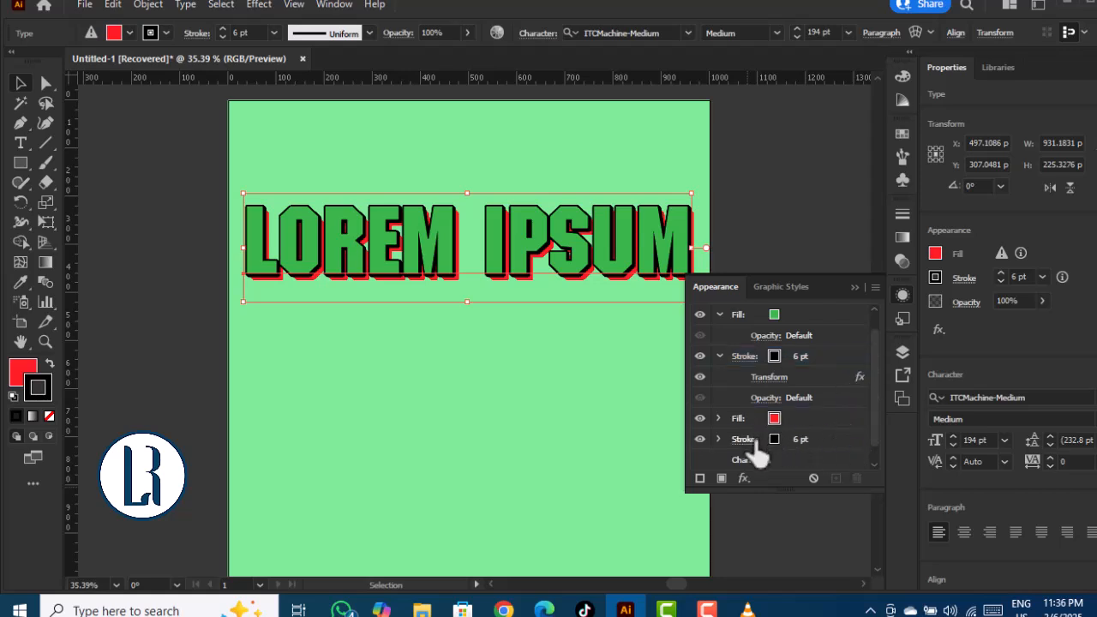
Set the Transform effect of the black stroke beneath the red fill to 55 copies
{"action": "scroll", "coordinate": [869, 423], "scroll_direction": "down", "scroll_amount": 1}
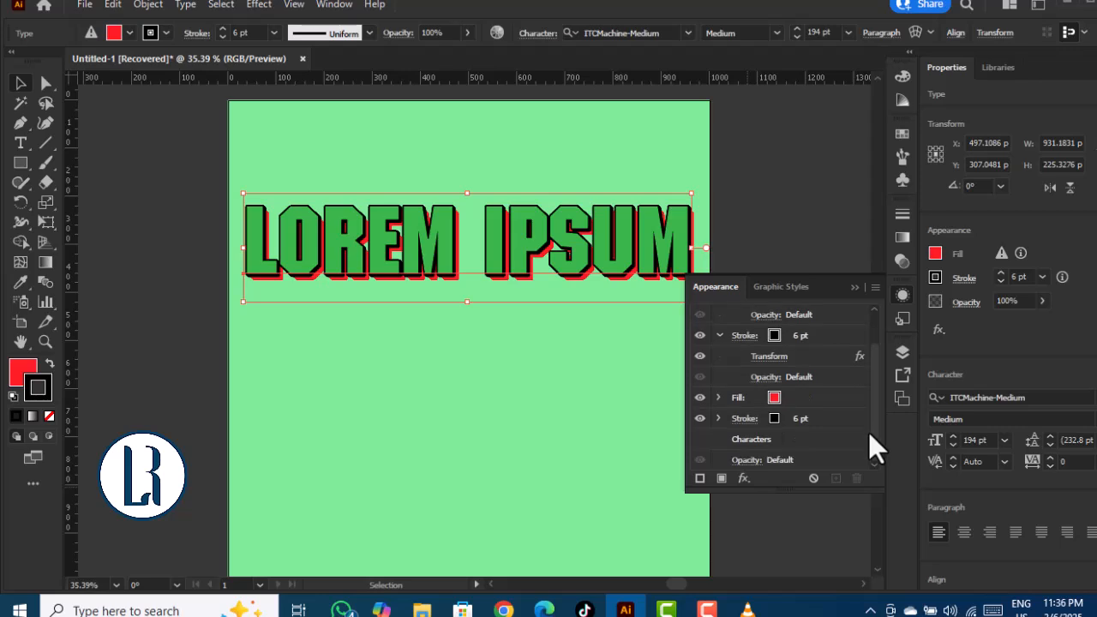
{"action": "left_click", "coordinate": [719, 417]}
{"action": "left_click", "coordinate": [758, 444]}
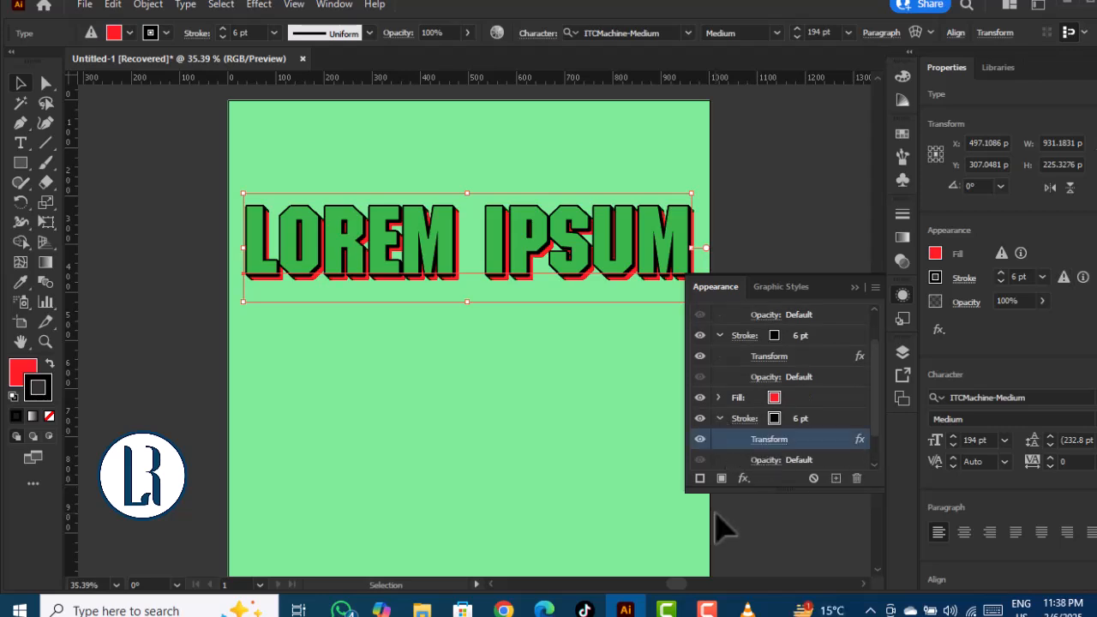
{"action": "left_click", "coordinate": [779, 443]}
{"action": "left_click", "coordinate": [725, 469]}
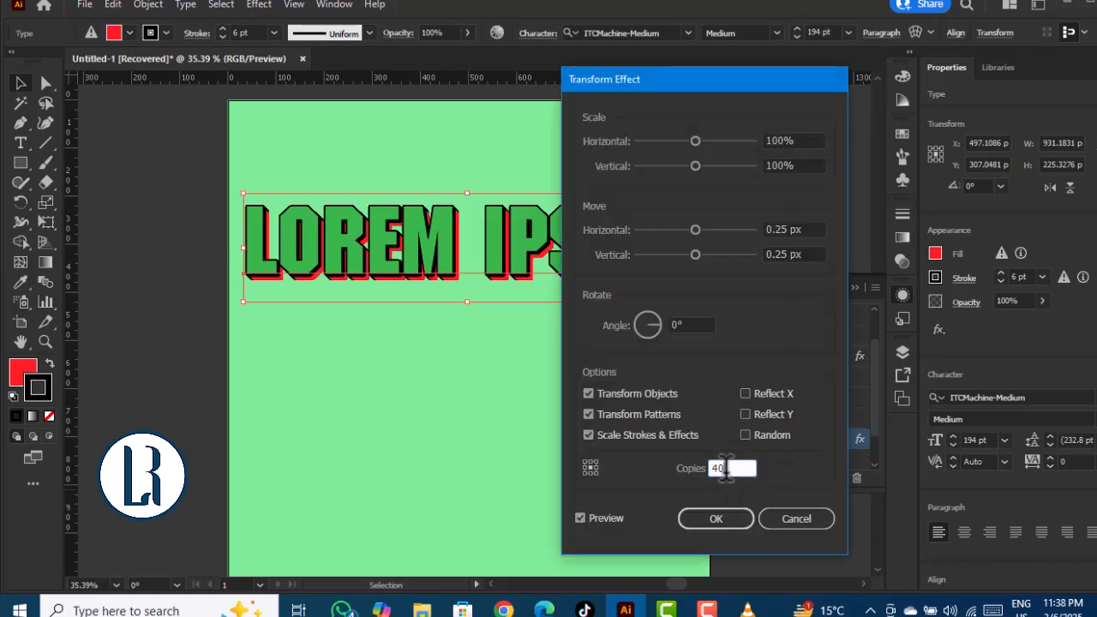
{"action": "key", "text": "Up"}
{"action": "key", "text": "Up"}
{"action": "key", "text": "Up"}
{"action": "key", "text": "Up"}
{"action": "key", "text": "Up"}
{"action": "key", "text": "Up"}
{"action": "key", "text": "Up"}
{"action": "key", "text": "Up"}
{"action": "key", "text": "Up"}
{"action": "key", "text": "Up"}
{"action": "key", "text": "Up"}
{"action": "key", "text": "Up"}
{"action": "key", "text": "Up"}
{"action": "key", "text": "Up"}
{"action": "key", "text": "Up"}
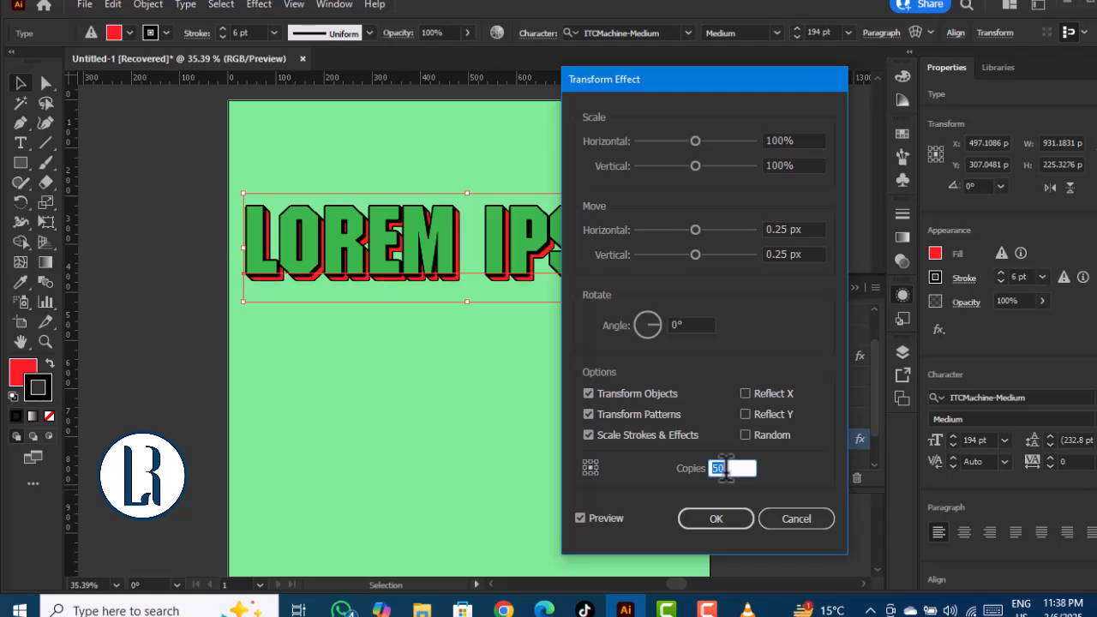
{"action": "key", "text": "Up"}
{"action": "key", "text": "Up"}
{"action": "key", "text": "Up"}
{"action": "key", "text": "Up"}
{"action": "key", "text": "Up"}
{"action": "key", "text": "Up"}
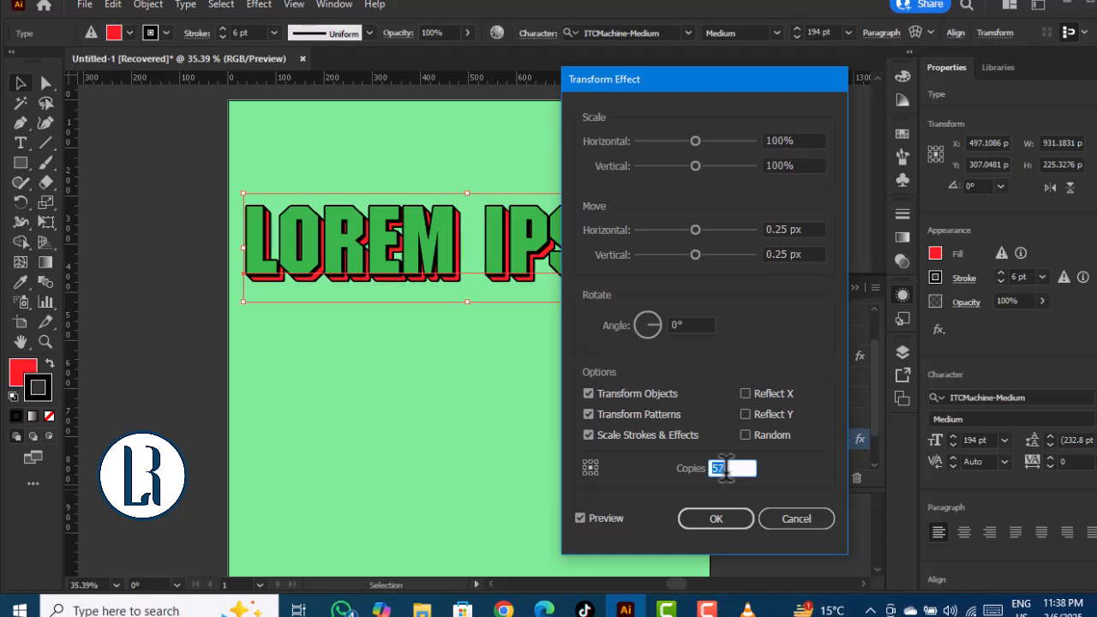
{"action": "key", "text": "Down"}
{"action": "key", "text": "Down"}
{"action": "key", "text": "Down"}
{"action": "key", "text": "Down"}
{"action": "key", "text": "Down"}
{"action": "key", "text": "Down"}
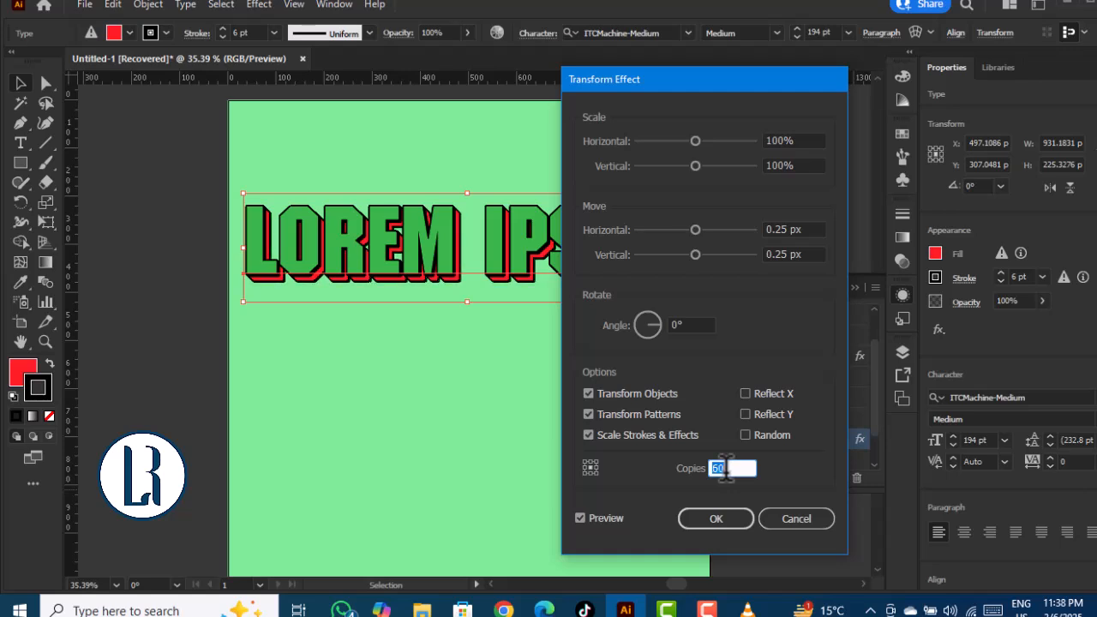
{"action": "key", "text": "Down"}
{"action": "key", "text": "Down"}
{"action": "key", "text": "Down"}
{"action": "key", "text": "Down"}
{"action": "key", "text": "Down"}
{"action": "key", "text": "Down"}
{"action": "key", "text": "Down"}
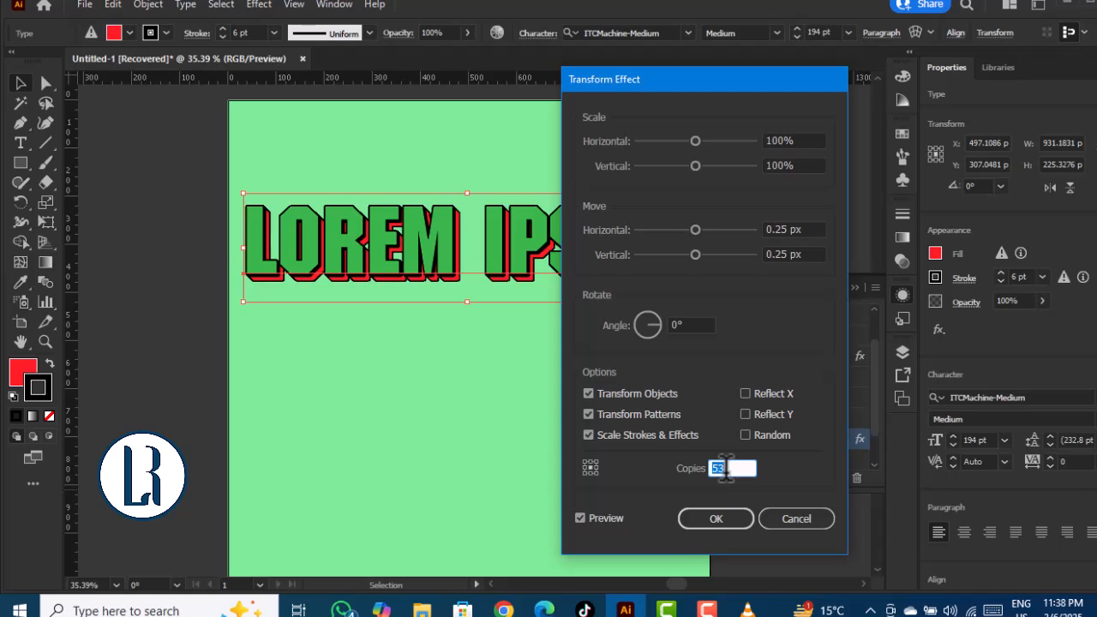
{"action": "key", "text": "Down"}
{"action": "key", "text": "Down"}
{"action": "key", "text": "Down"}
{"action": "key", "text": "Down"}
{"action": "key", "text": "Down"}
{"action": "key", "text": "Down"}
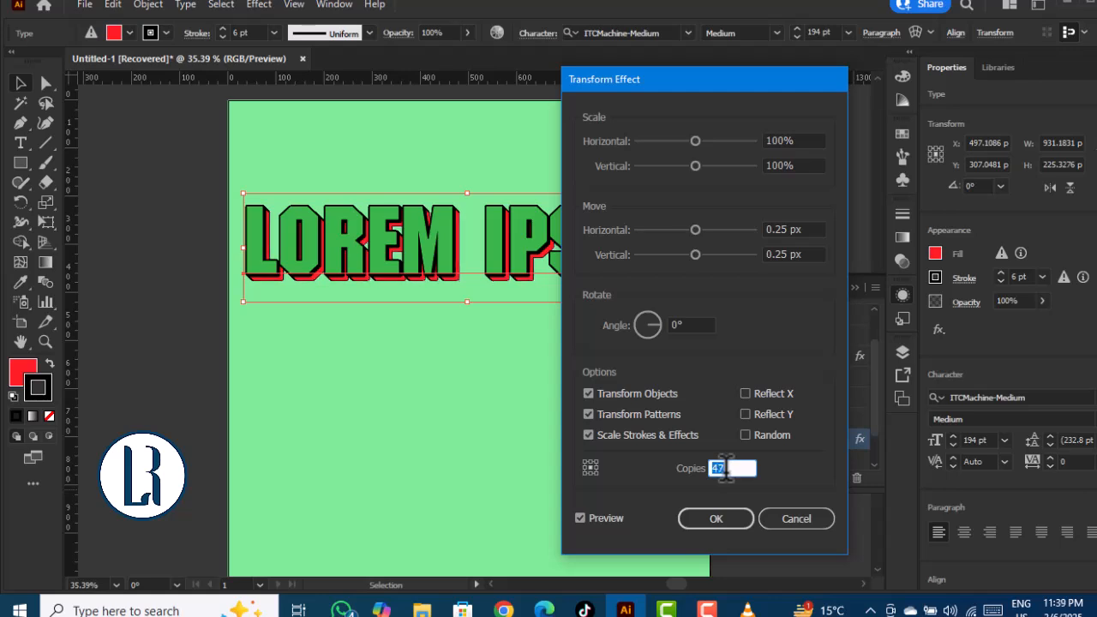
{"action": "key", "text": "Down"}
{"action": "key", "text": "Down"}
{"action": "key", "text": "Up"}
{"action": "key", "text": "Up"}
{"action": "key", "text": "Up"}
{"action": "key", "text": "Up"}
{"action": "key", "text": "Up"}
{"action": "key", "text": "Up"}
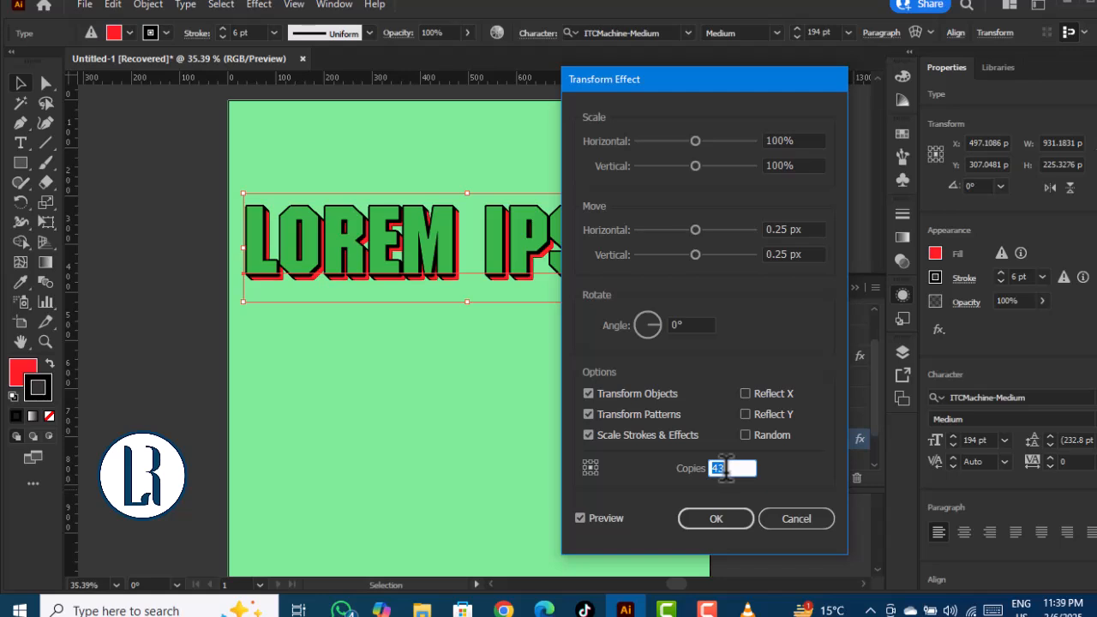
{"action": "key", "text": "Up"}
{"action": "key", "text": "Up"}
{"action": "key", "text": "Up"}
{"action": "key", "text": "Up"}
{"action": "key", "text": "Up"}
{"action": "key", "text": "Up"}
{"action": "key", "text": "Up"}
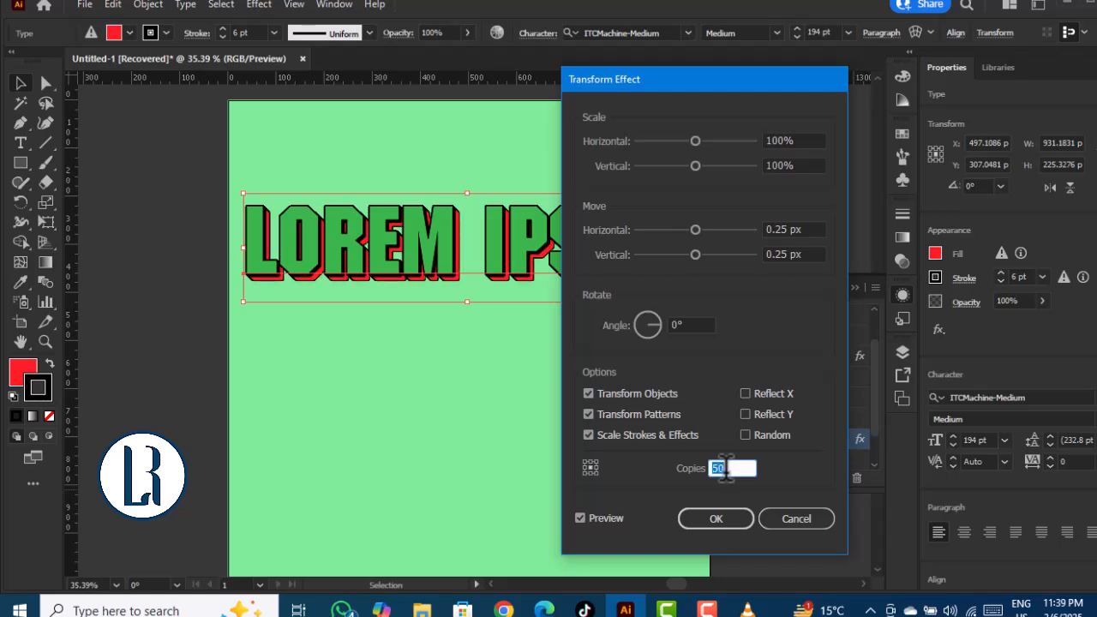
{"action": "key", "text": "Up"}
{"action": "key", "text": "Up"}
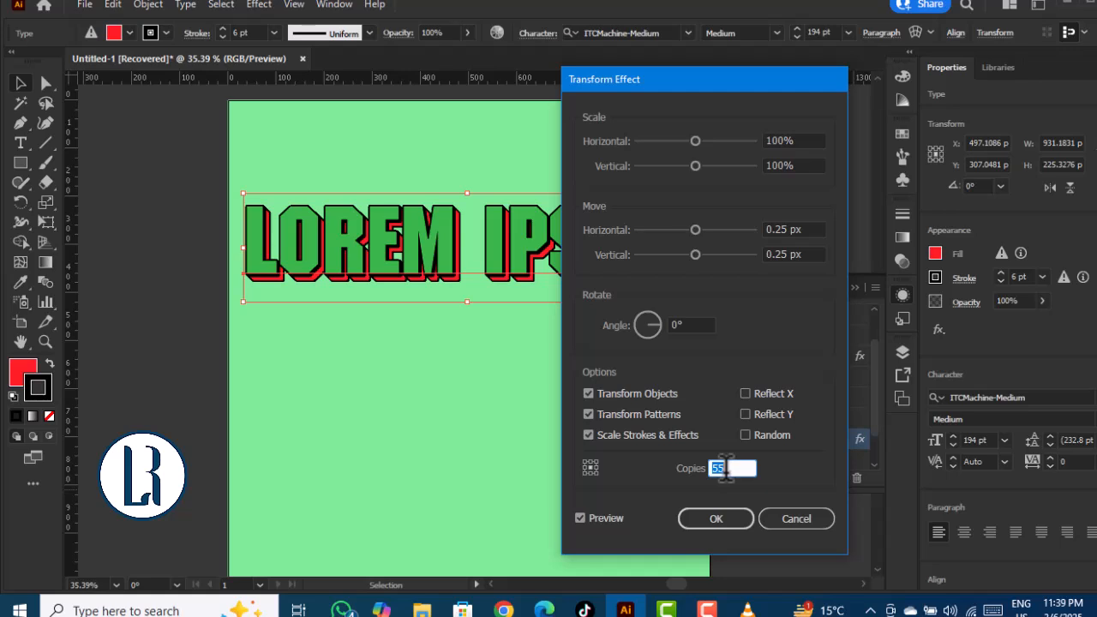
{"action": "left_click", "coordinate": [717, 525]}
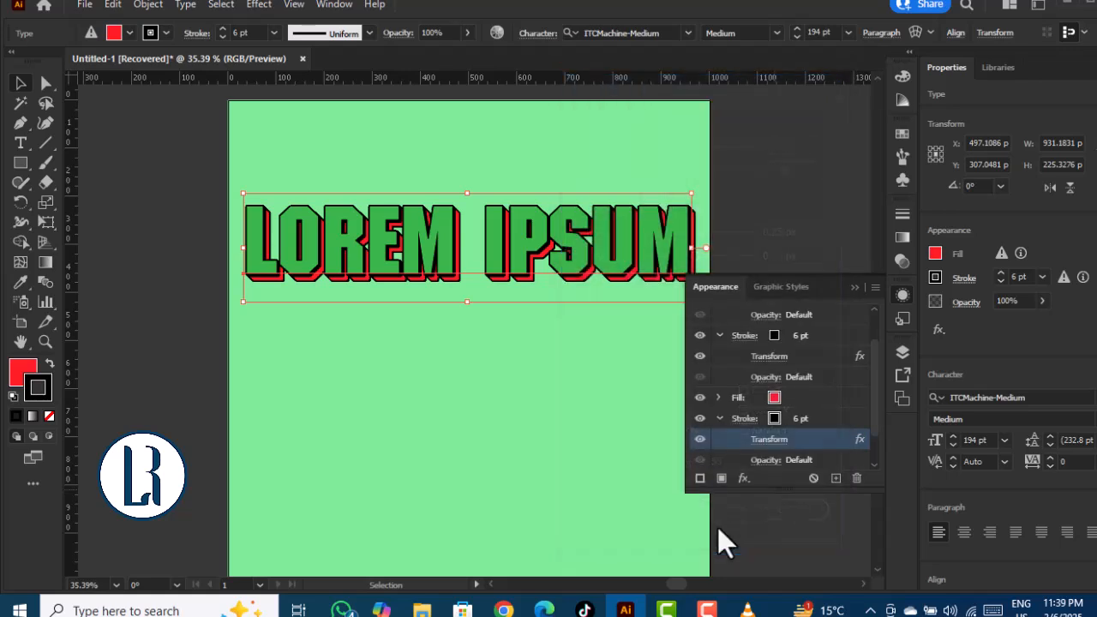
Save the LOREM IPSUM text's appearance as a new graphic style
{"action": "left_click", "coordinate": [858, 282]}
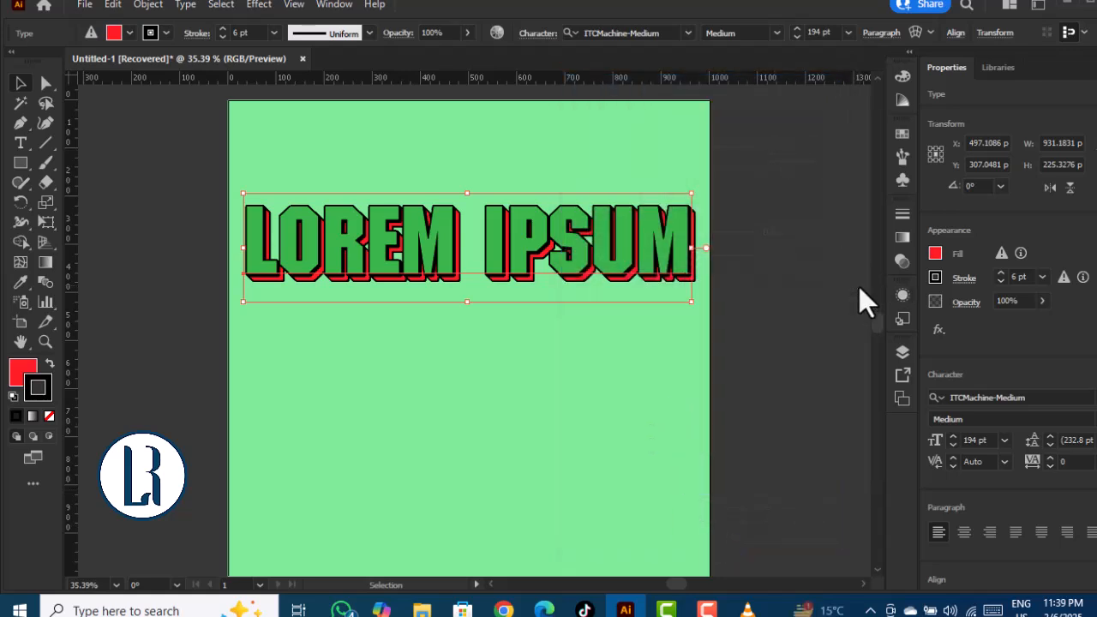
{"action": "left_click", "coordinate": [899, 318]}
{"action": "left_click_drag", "start_coordinate": [631, 249], "coordinate": [742, 358]}
{"action": "left_click_drag", "start_coordinate": [757, 373], "coordinate": [757, 373]}
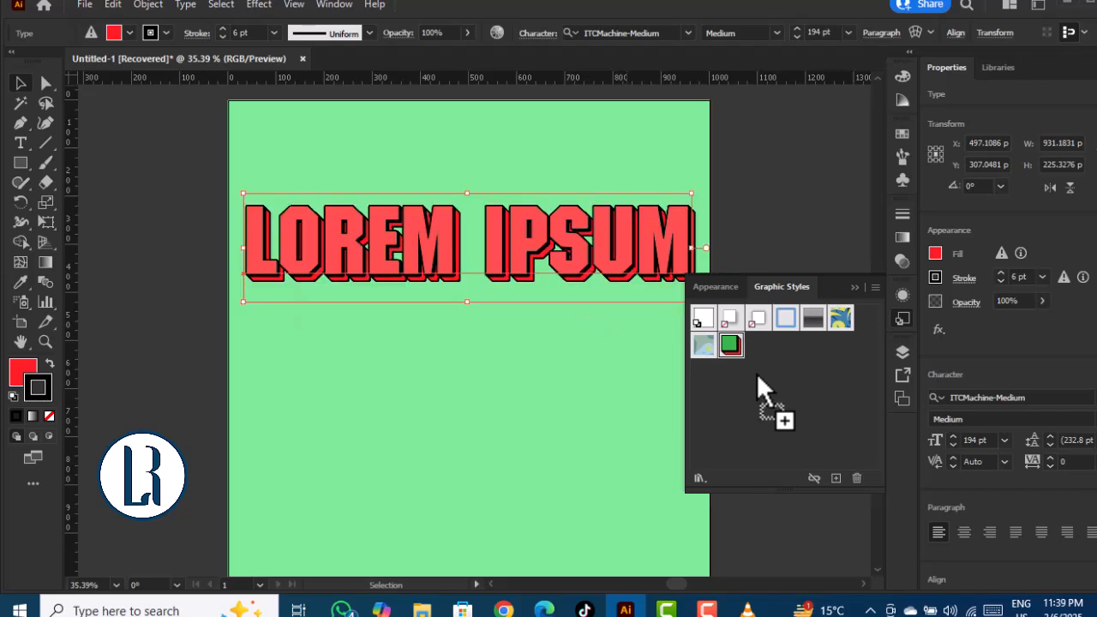
Add the text LOGO RIVER directly below LOREM IPSUM
{"action": "left_click_drag", "start_coordinate": [627, 261], "coordinate": [627, 264]}
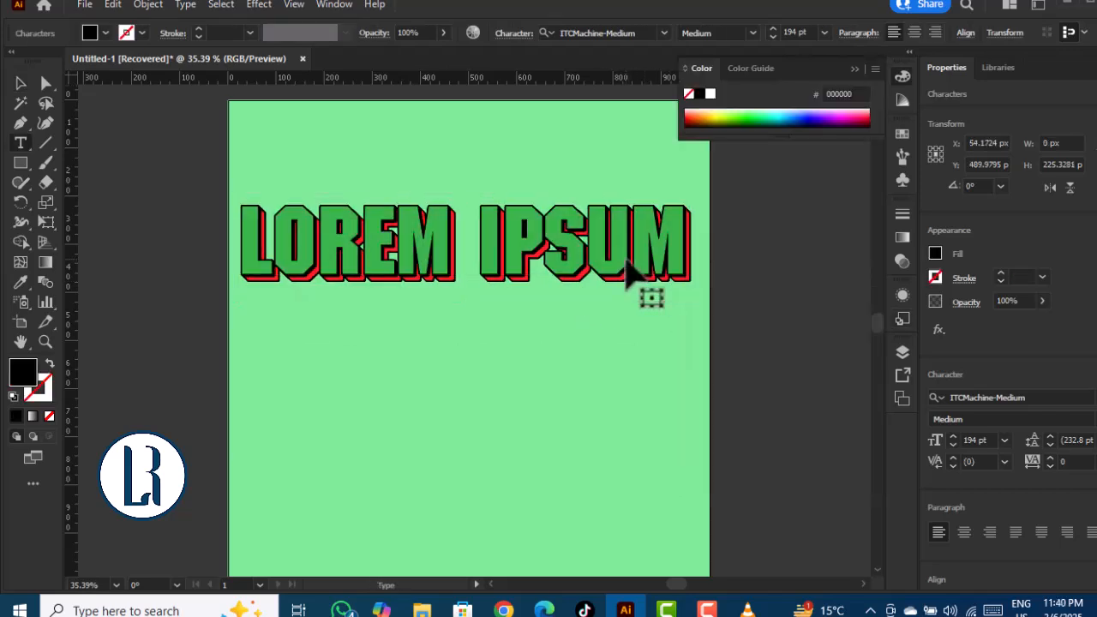
{"action": "type", "text": "LO"}
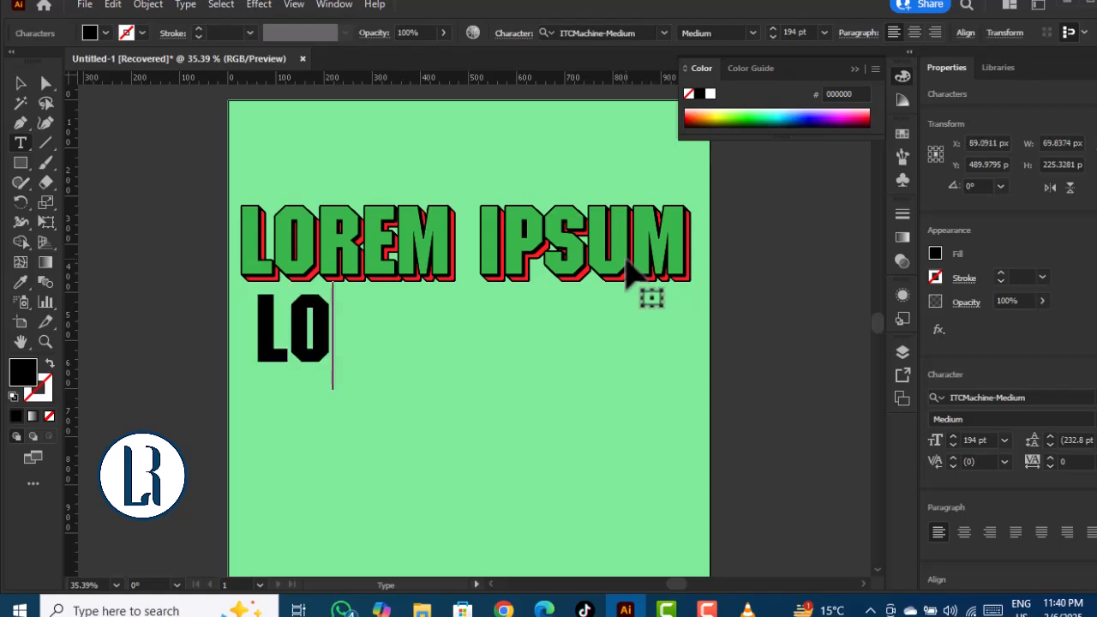
{"action": "type", "text": "GO RI"}
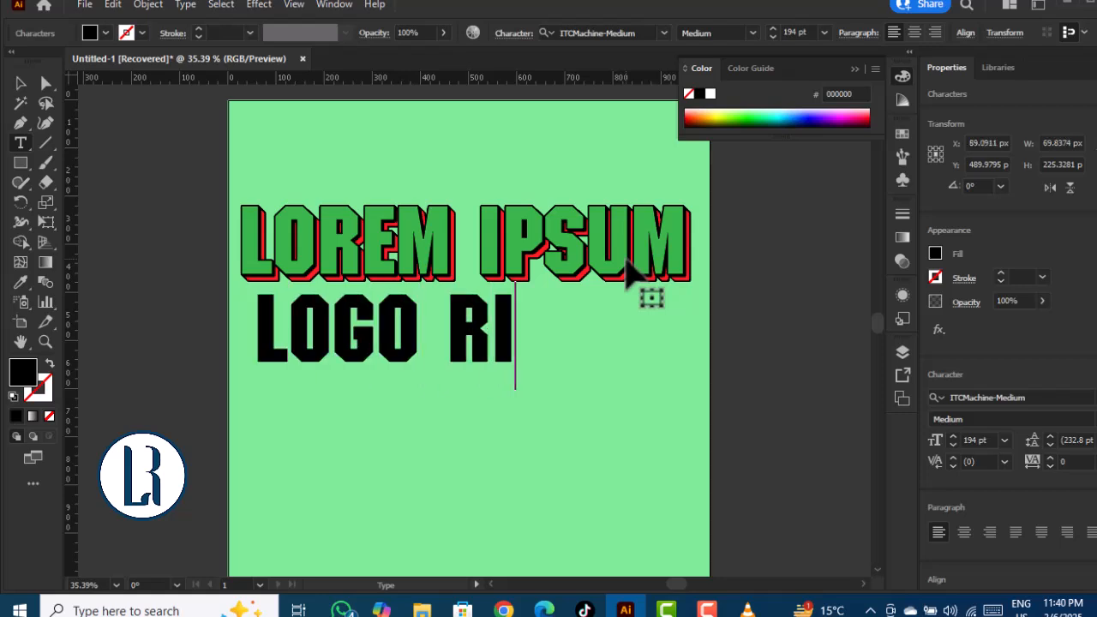
{"action": "type", "text": "VER"}
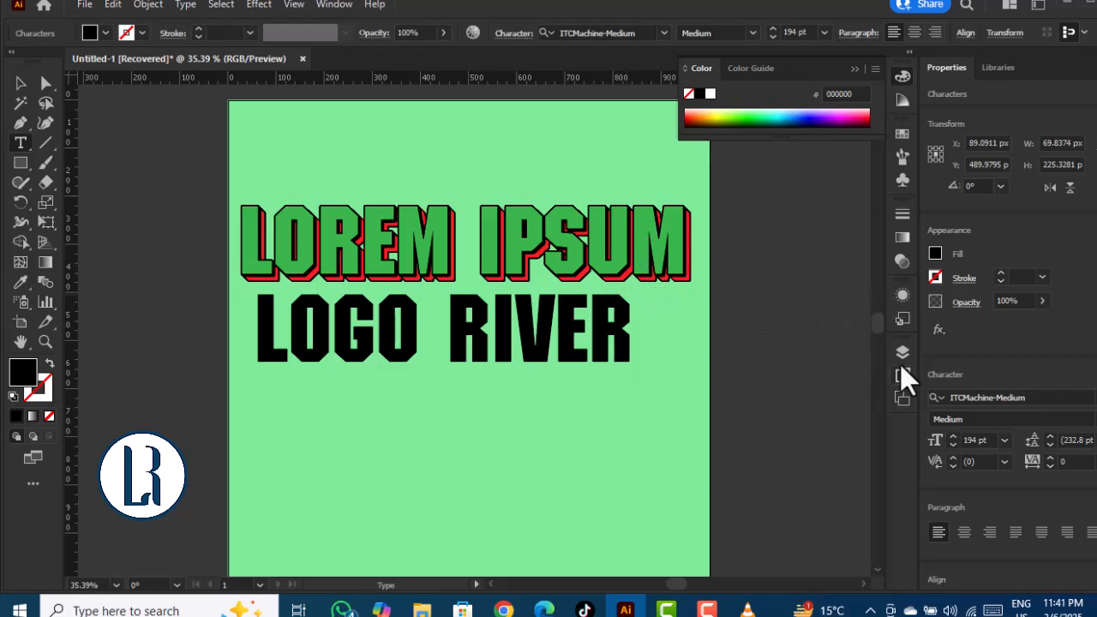
Apply the saved green and red 3D graphic style to the LOGO RIVER text and deselect it
{"action": "left_click", "coordinate": [904, 318]}
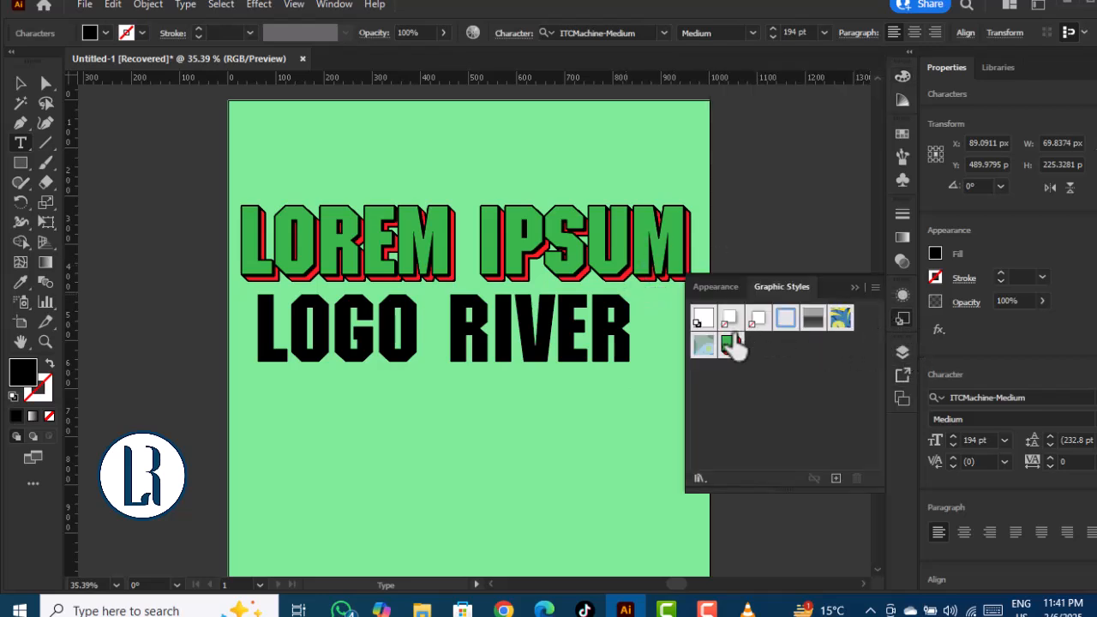
{"action": "left_click_drag", "start_coordinate": [732, 351], "coordinate": [601, 332]}
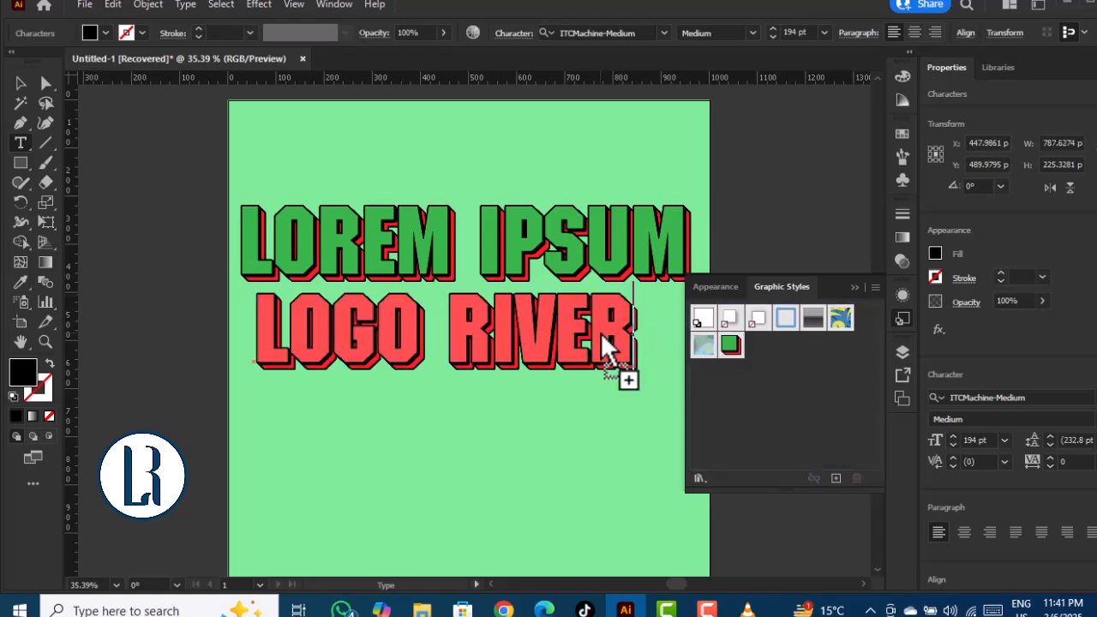
{"action": "left_click", "coordinate": [18, 85]}
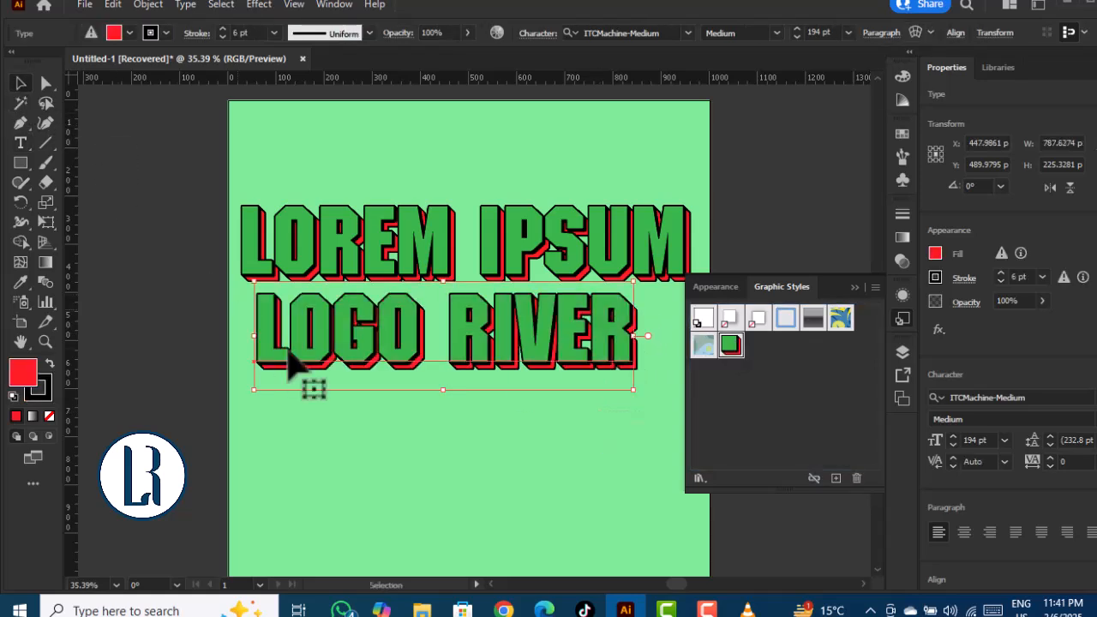
{"action": "left_click", "coordinate": [409, 453]}
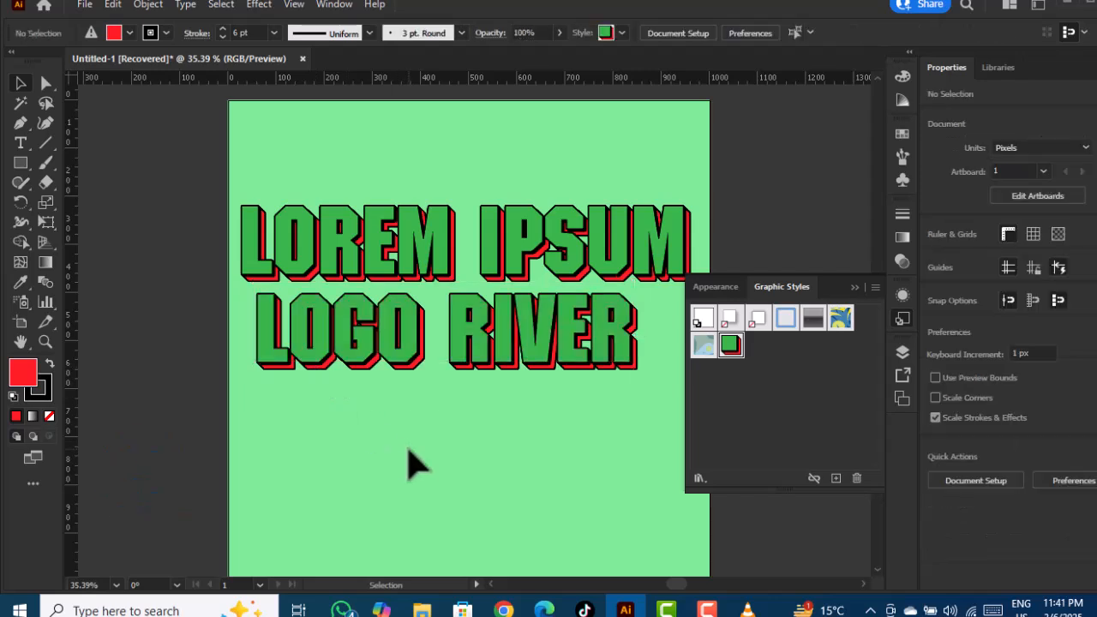